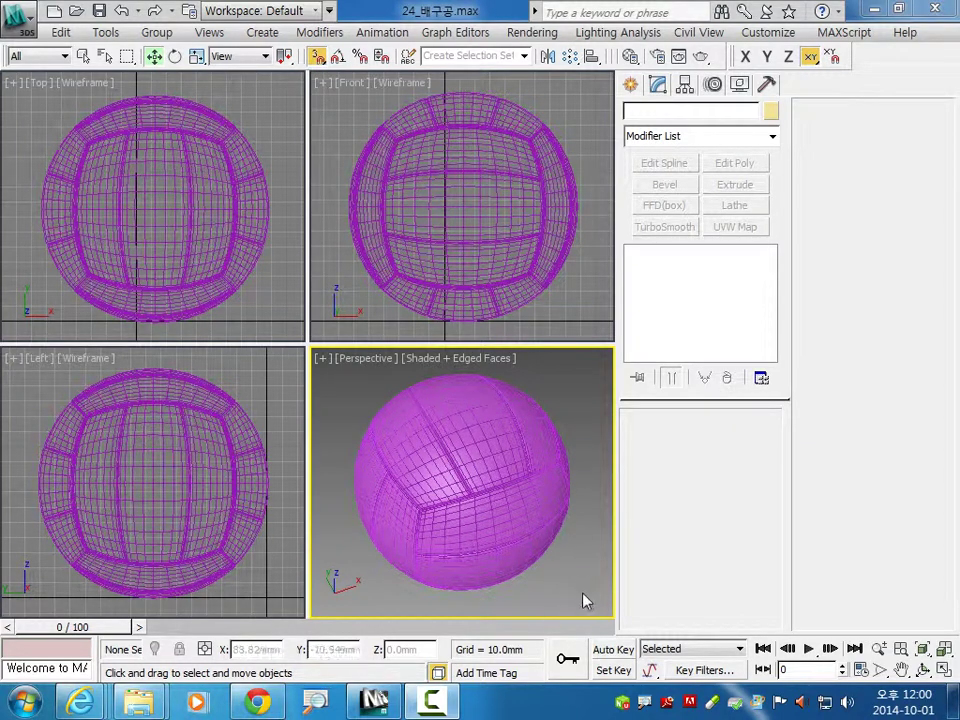
Step: Select all 18 finished volleyball pieces and delete them, leaving an empty scene
drag(587, 590, 323, 404)
click(484, 450)
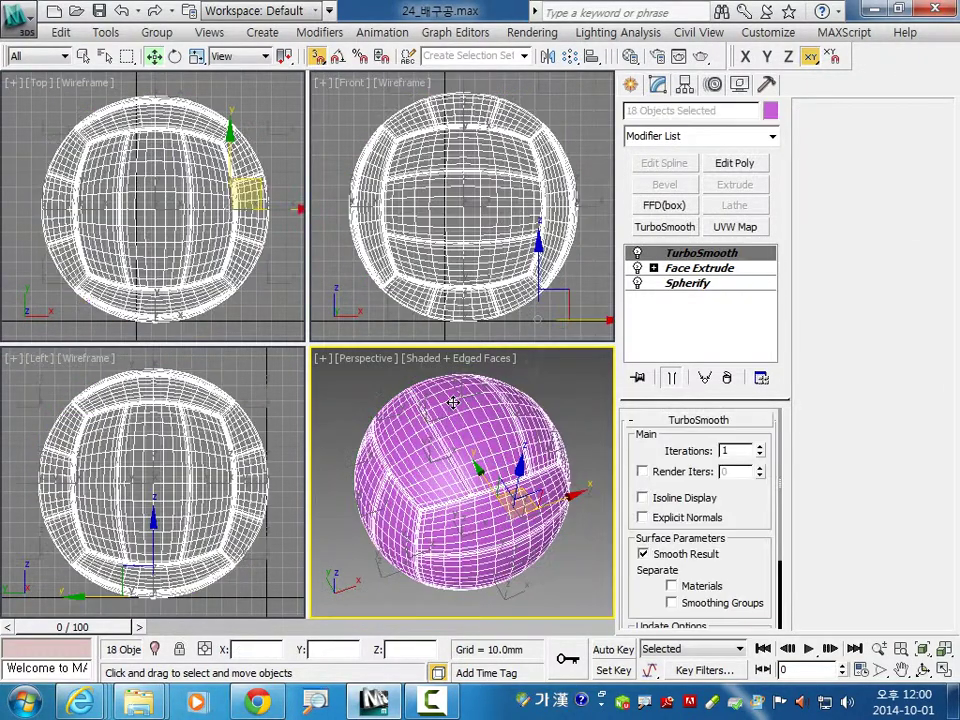
key(Delete)
Step: Maximize the Front viewport and draw a standard Plane near its top
click(561, 231)
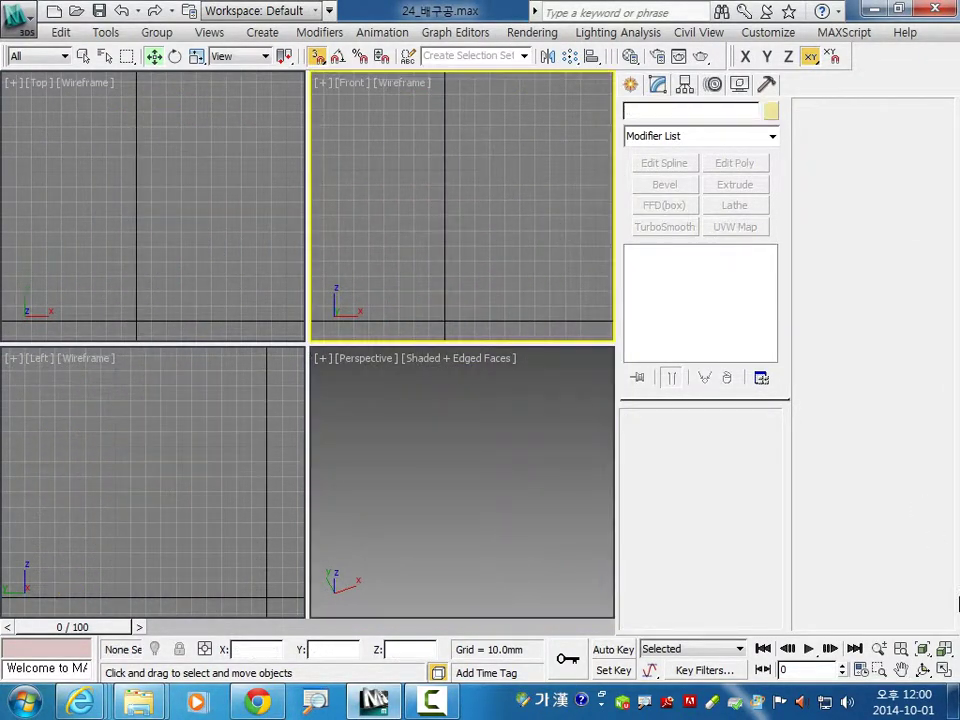
key(alt+w)
click(630, 84)
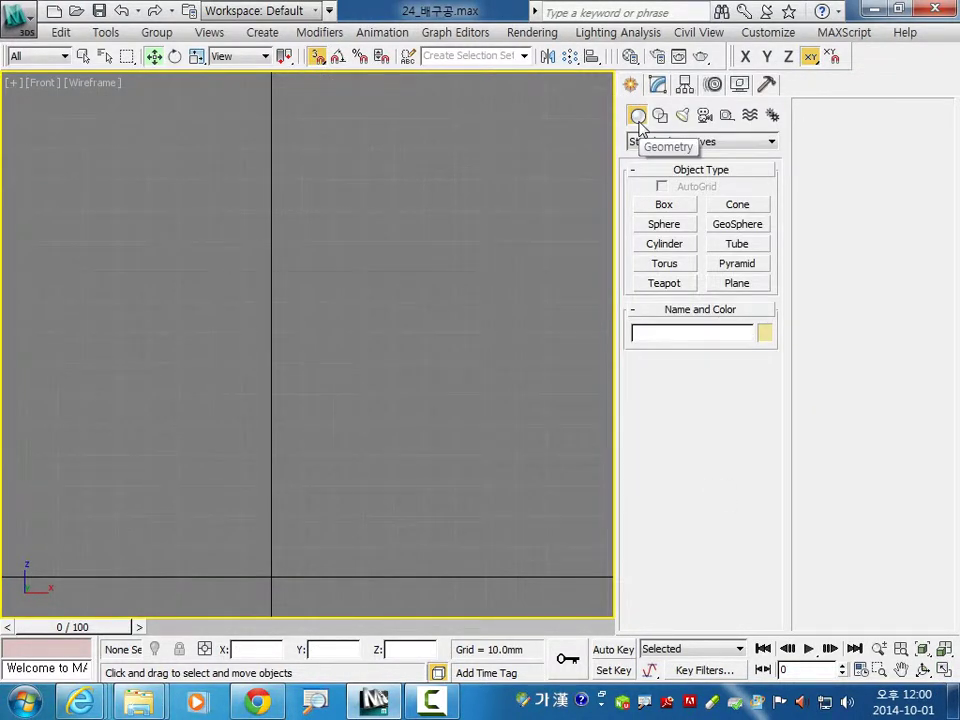
click(748, 285)
mouse_move(194, 252)
mouse_down()
mouse_move(396, 169)
mouse_move(462, 159)
mouse_up()
Step: Set the plane's Length to 50 mm and Width to 150 mm
double_click(727, 452)
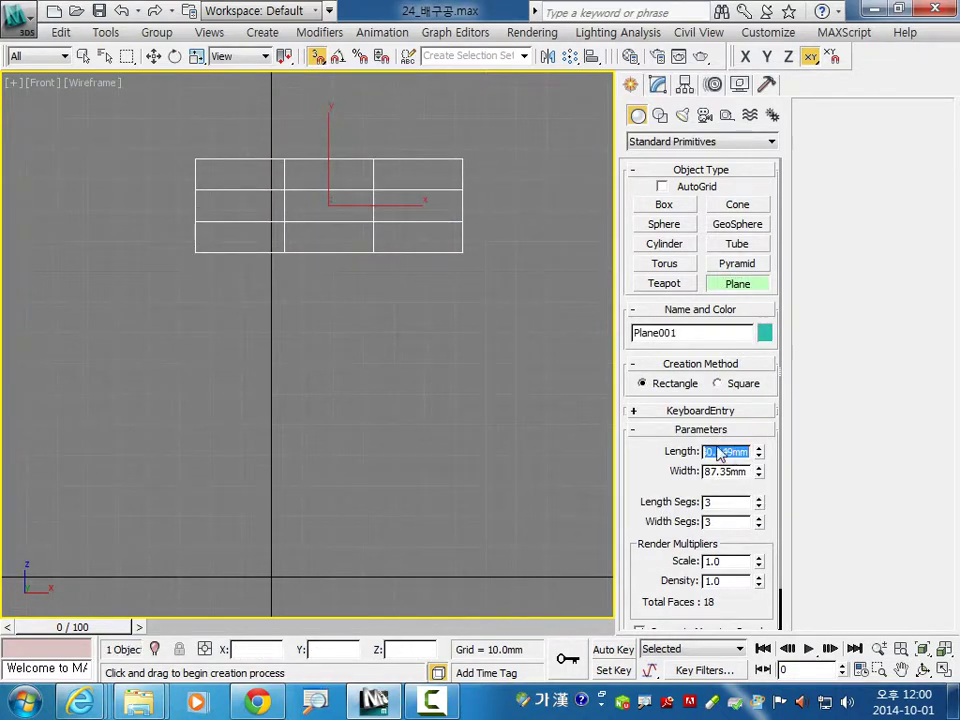
text(50)
key(Tab)
text(1)
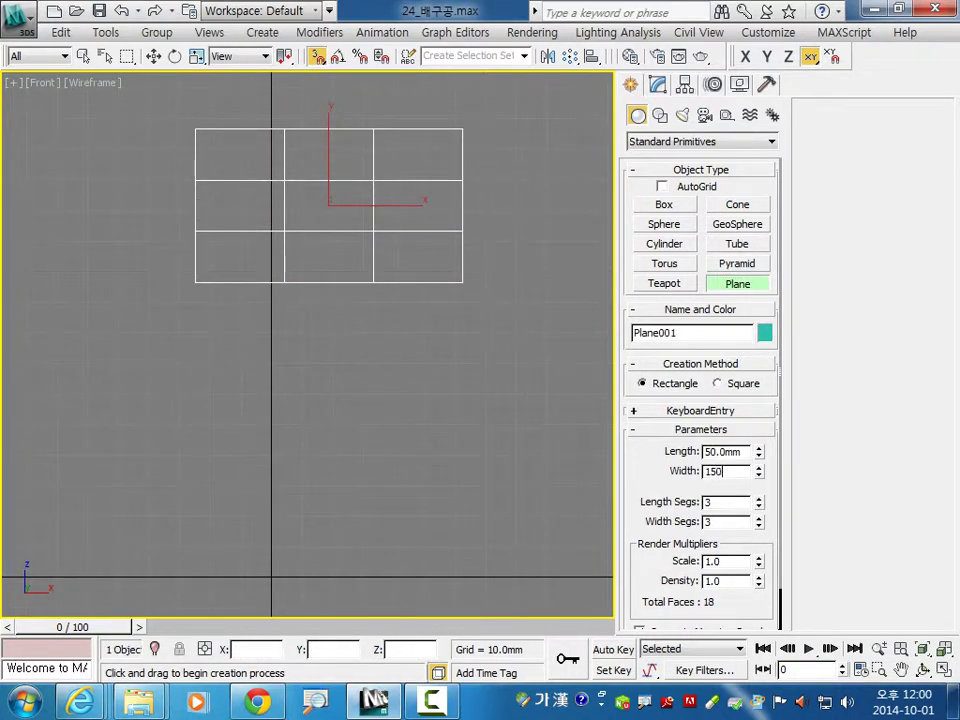
key(Tab)
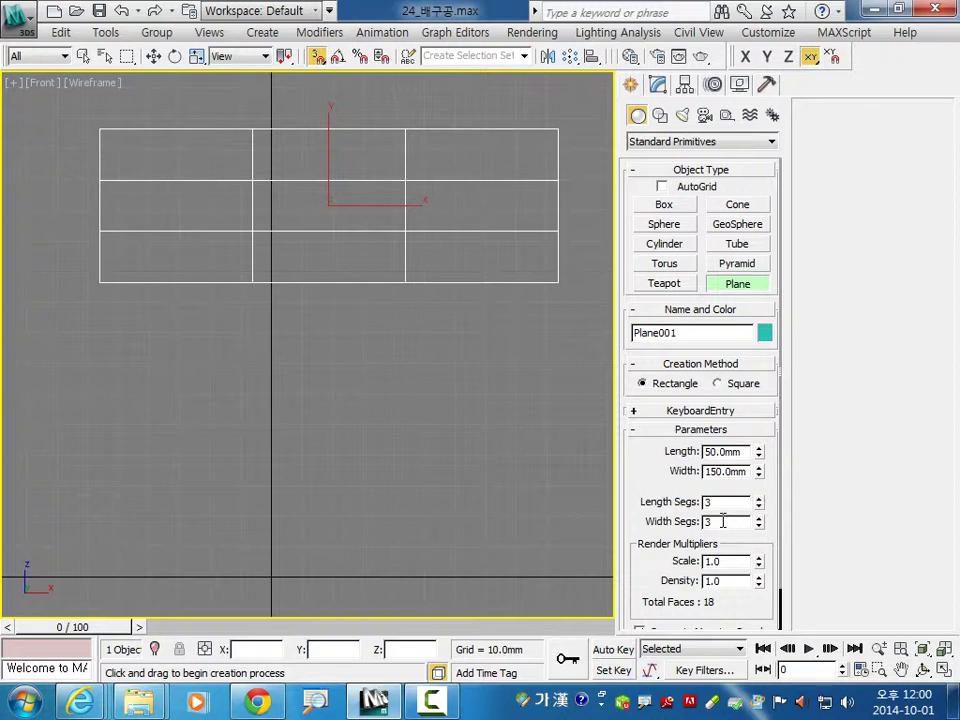
Step: Convert Plane001 to an Editable Poly
key(w)
right_click(426, 236)
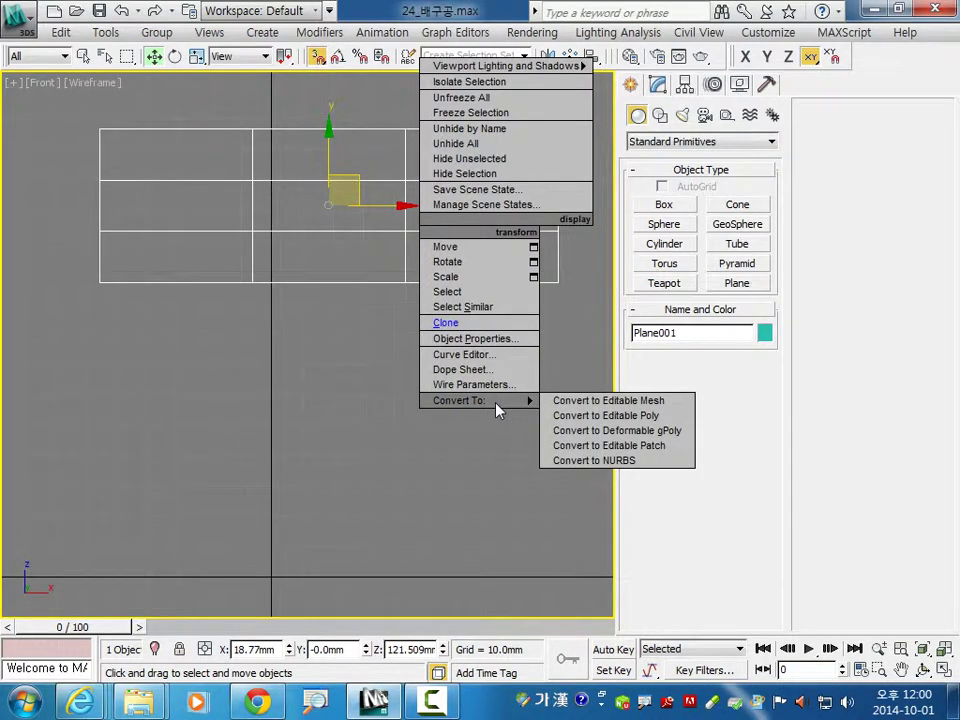
click(645, 418)
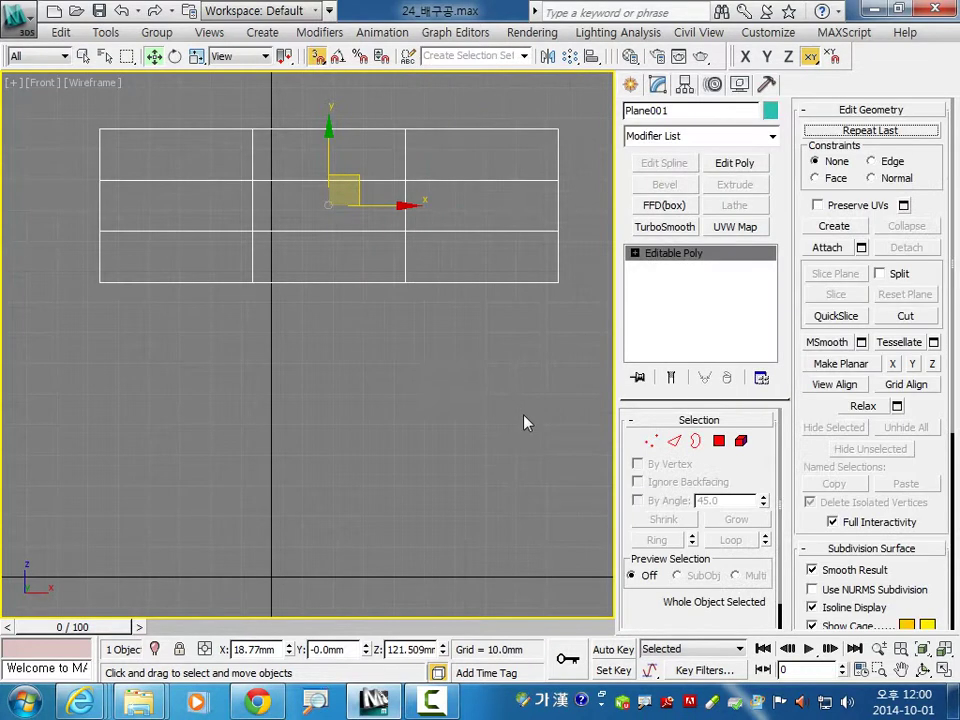
Step: Select the eight vertices of the two inner columns and pick Non-uniform Scale
click(651, 441)
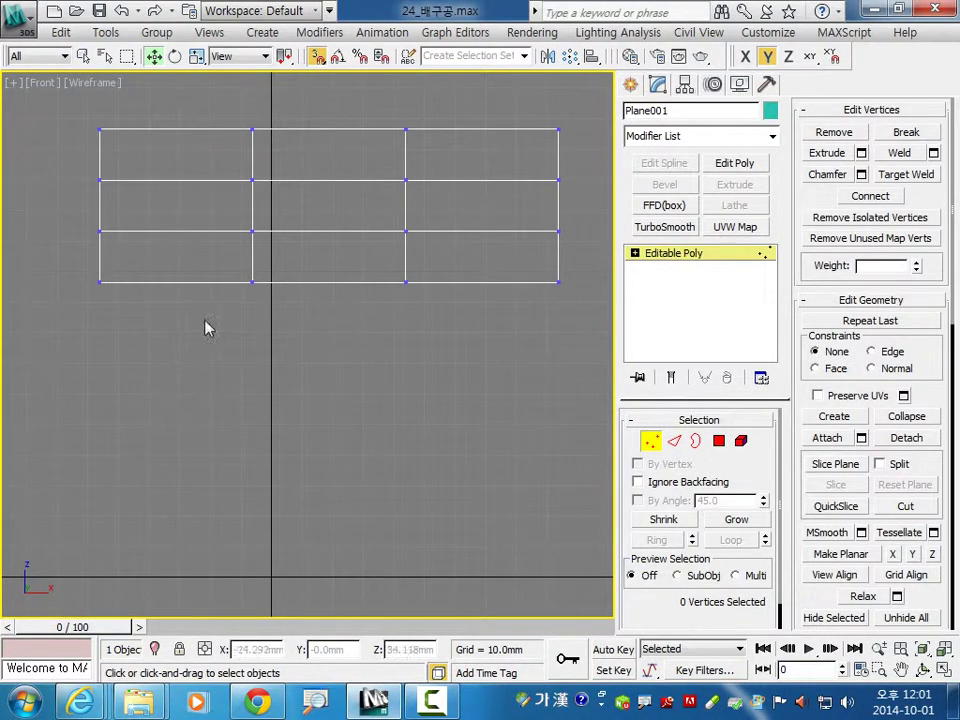
drag(214, 358, 449, 112)
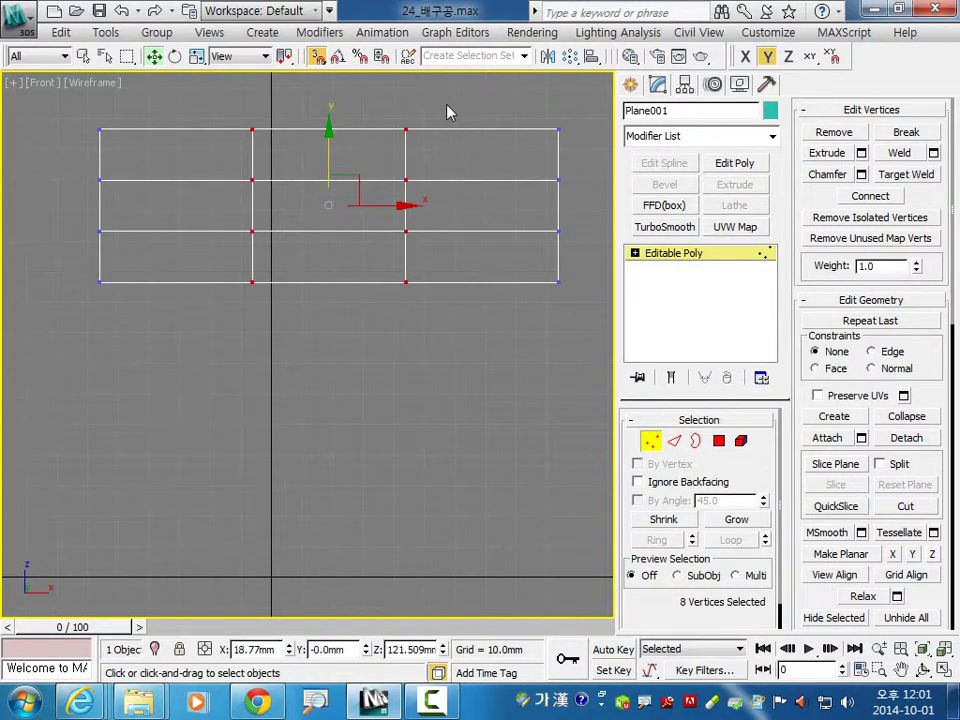
middle_drag(456, 253, 435, 300)
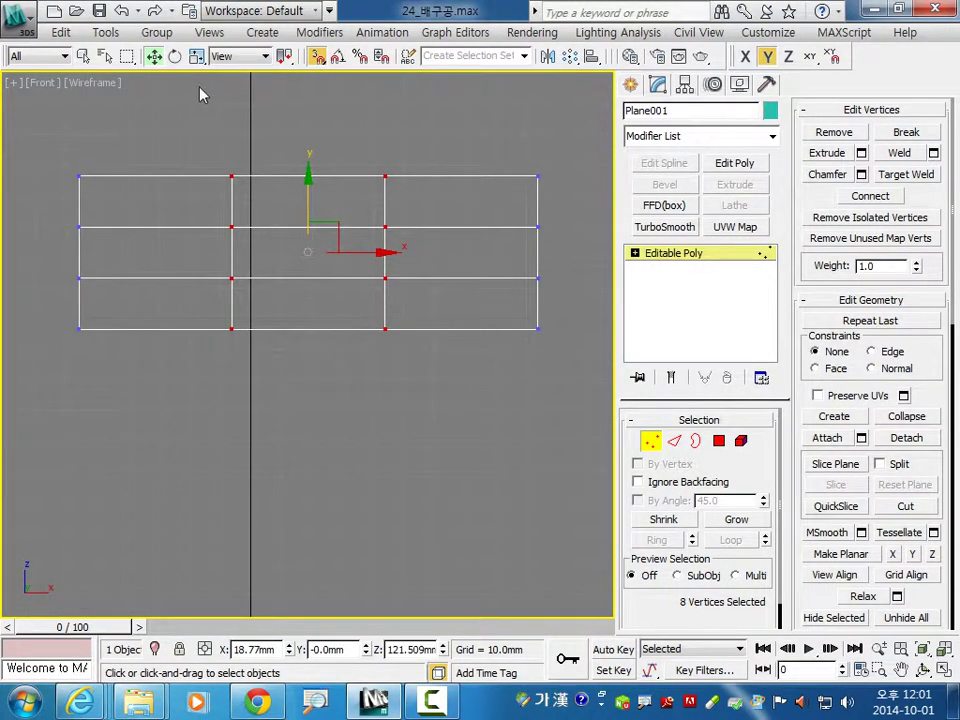
drag(197, 56, 200, 103)
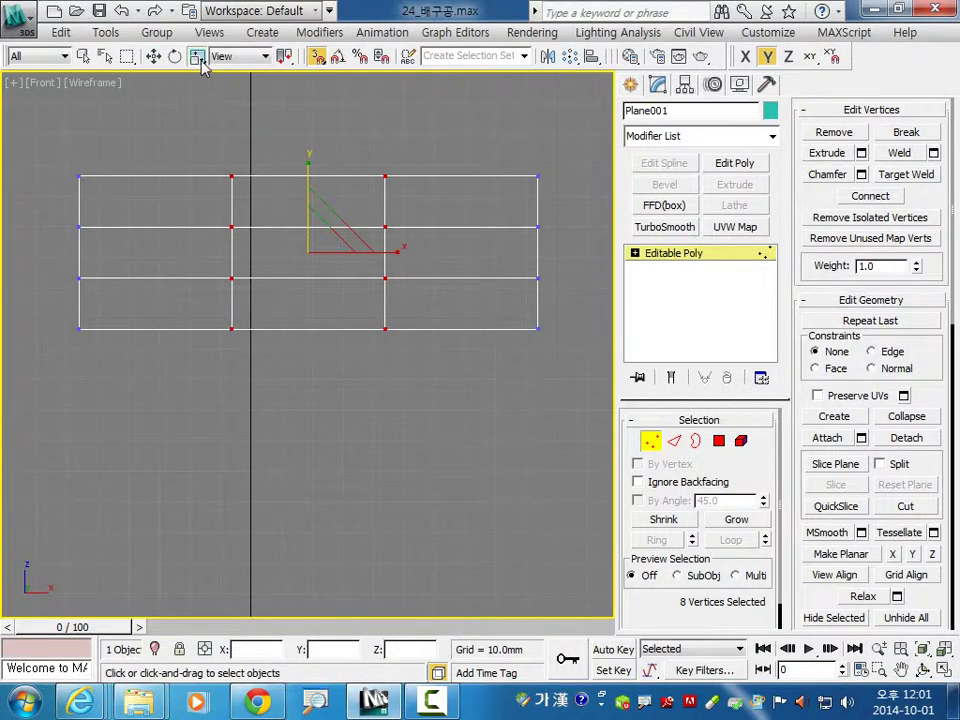
Step: Scale the inner vertex columns in X with a Type-In offset of 2, spreading them outward
right_click(199, 58)
click(400, 297)
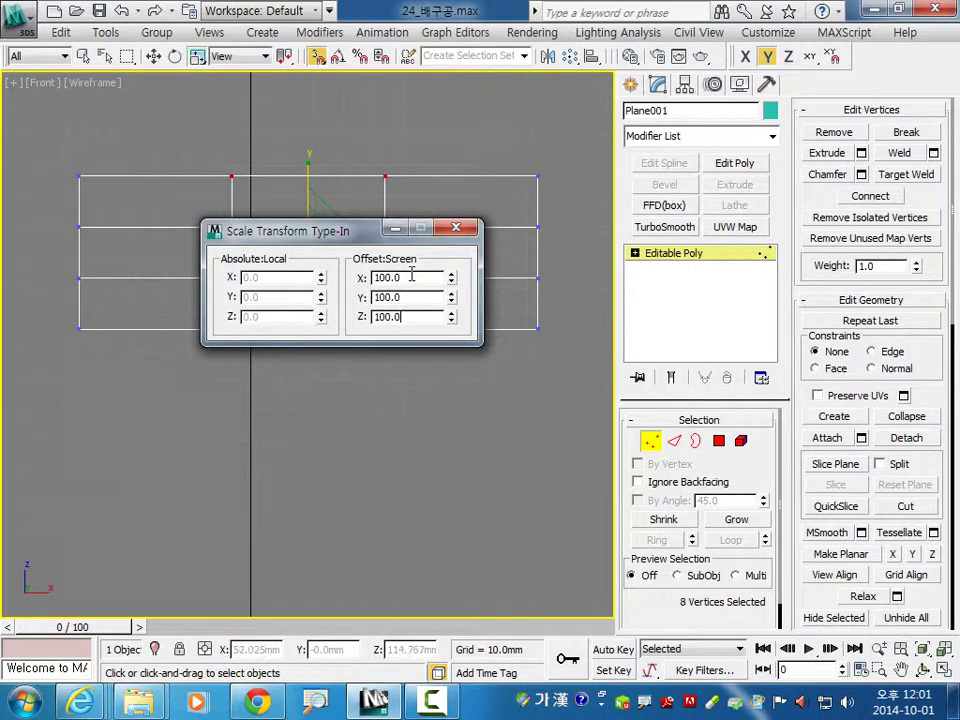
key(shift+Tab)
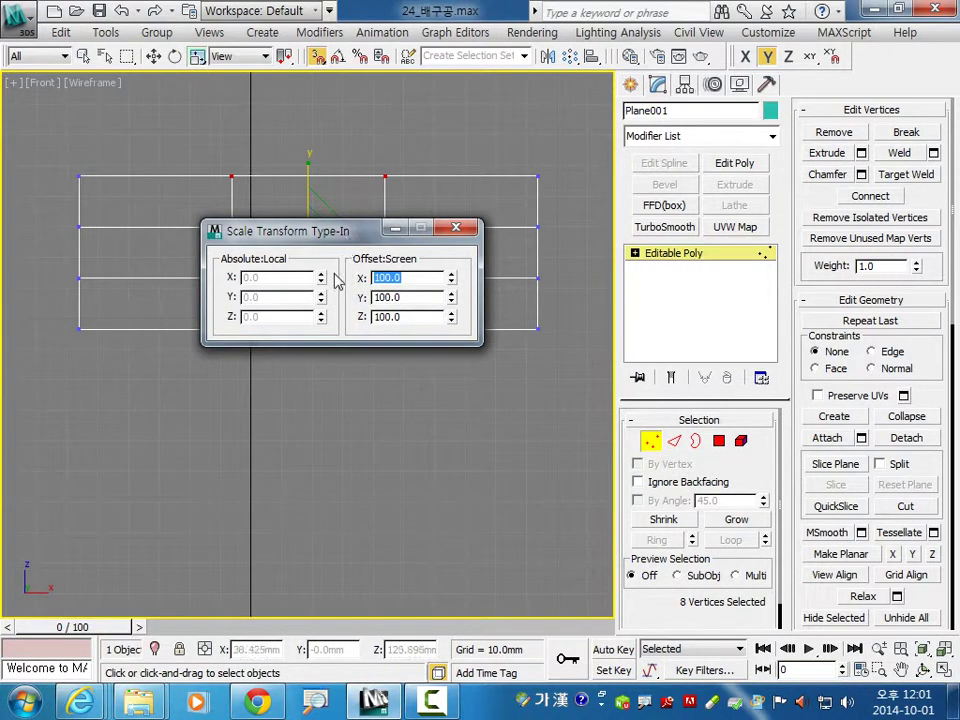
drag(265, 231, 278, 371)
text(285)
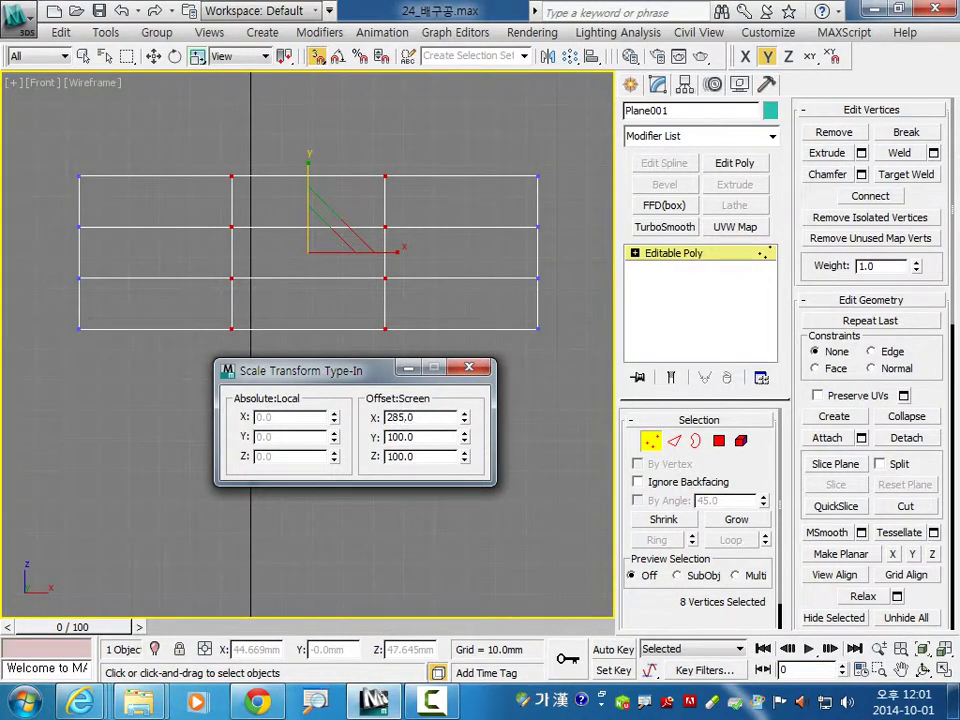
key(Return)
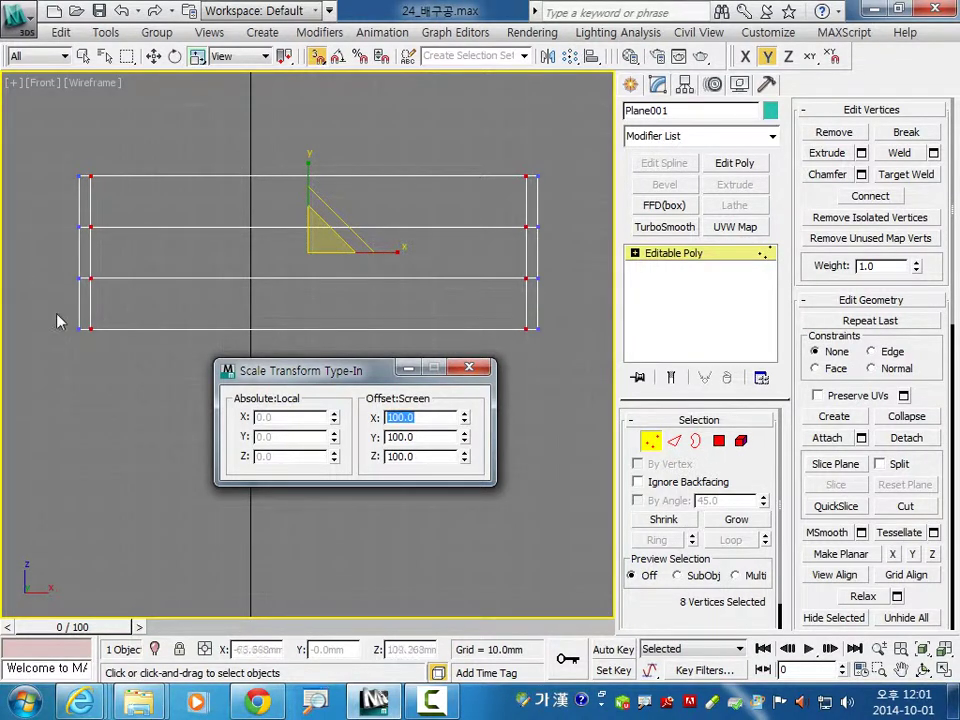
Step: Scale the two middle vertex rows in Y by 25, pushing them near the borders
drag(56, 305, 587, 212)
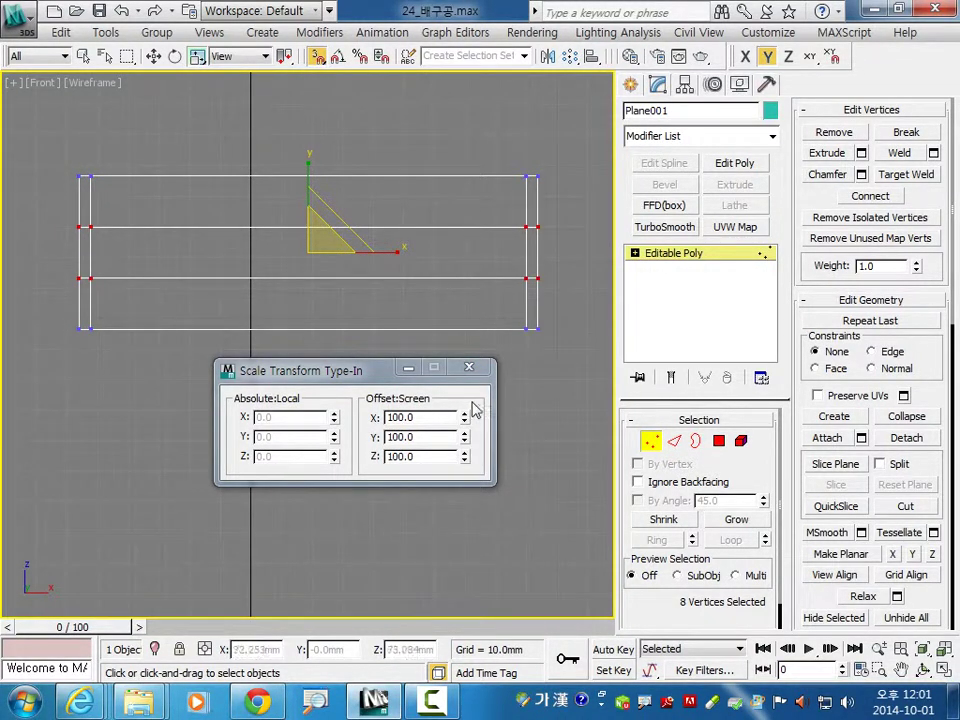
double_click(418, 437)
text(2)
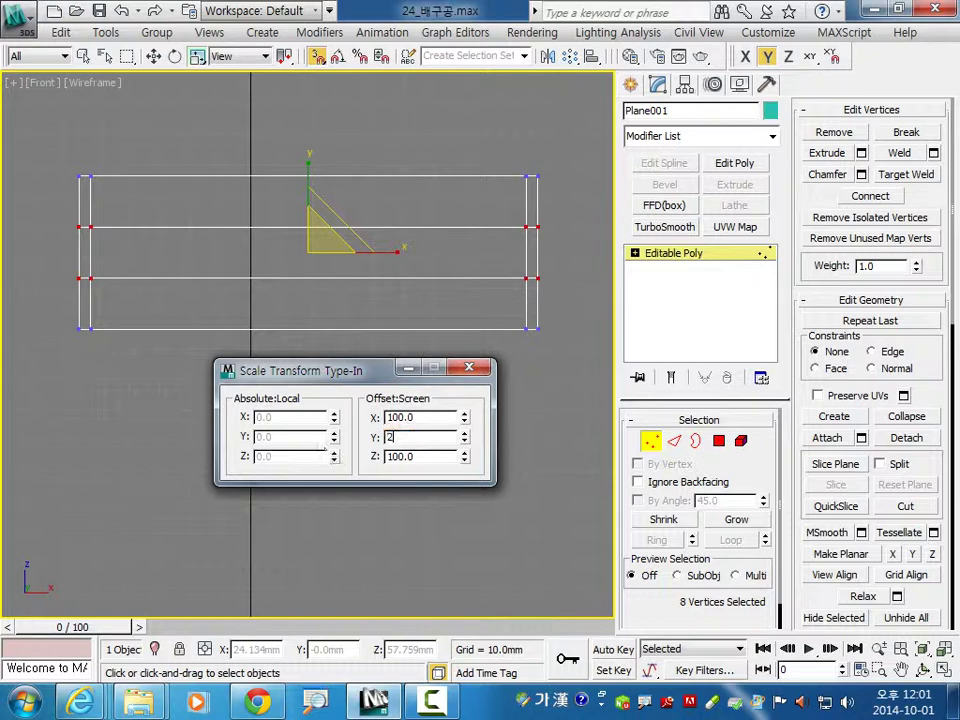
text(5)
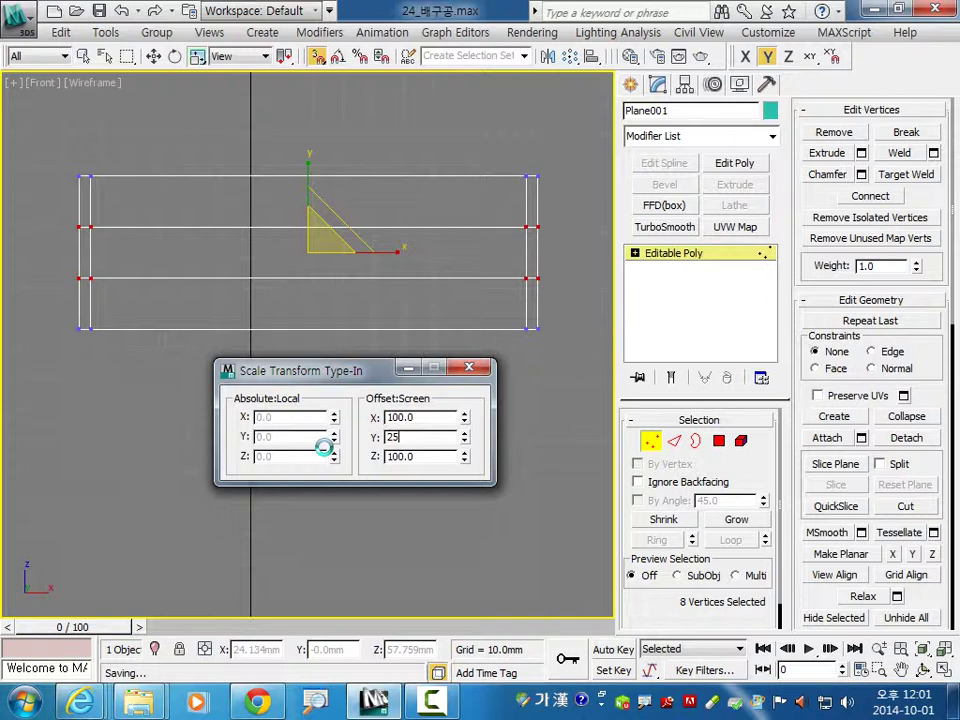
key(Return)
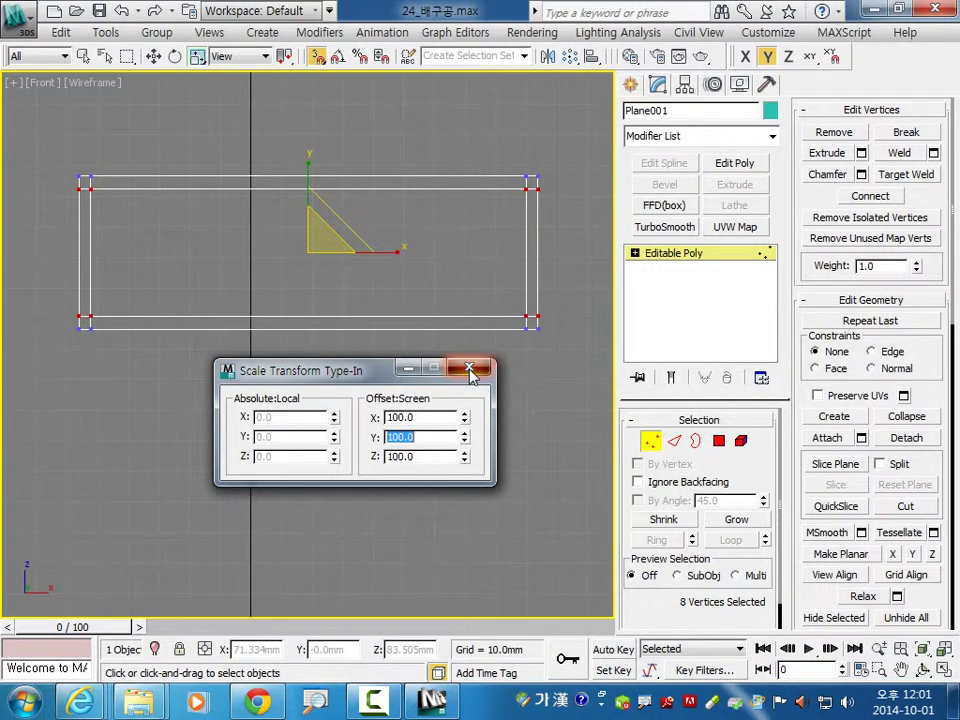
click(470, 372)
Step: Connect the long horizontal inner edges with 5 new segments
key(w)
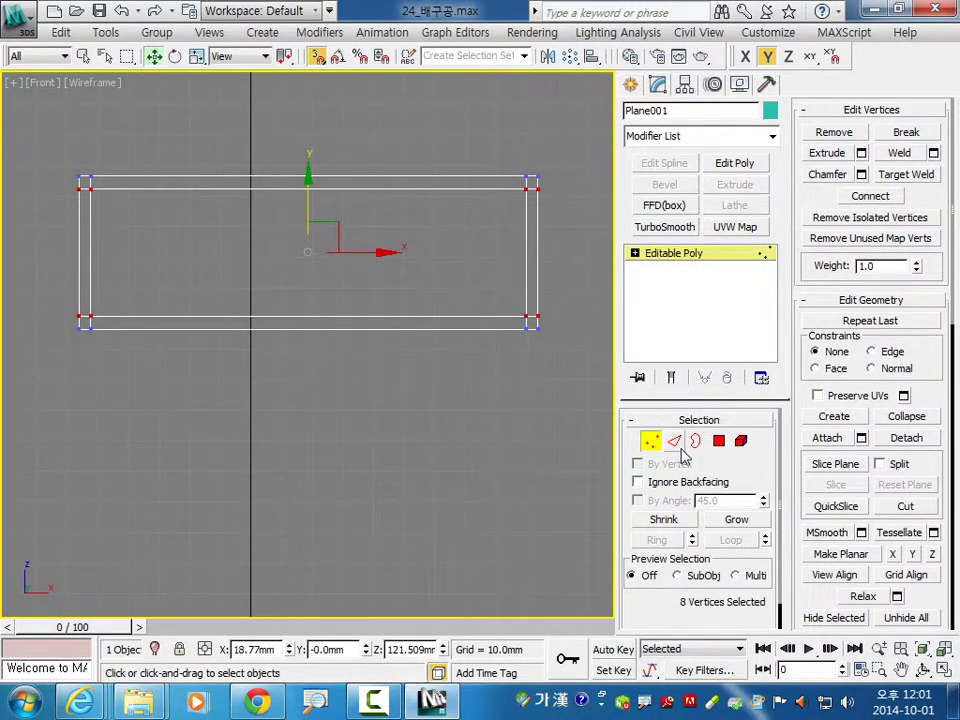
click(674, 441)
drag(375, 148, 331, 447)
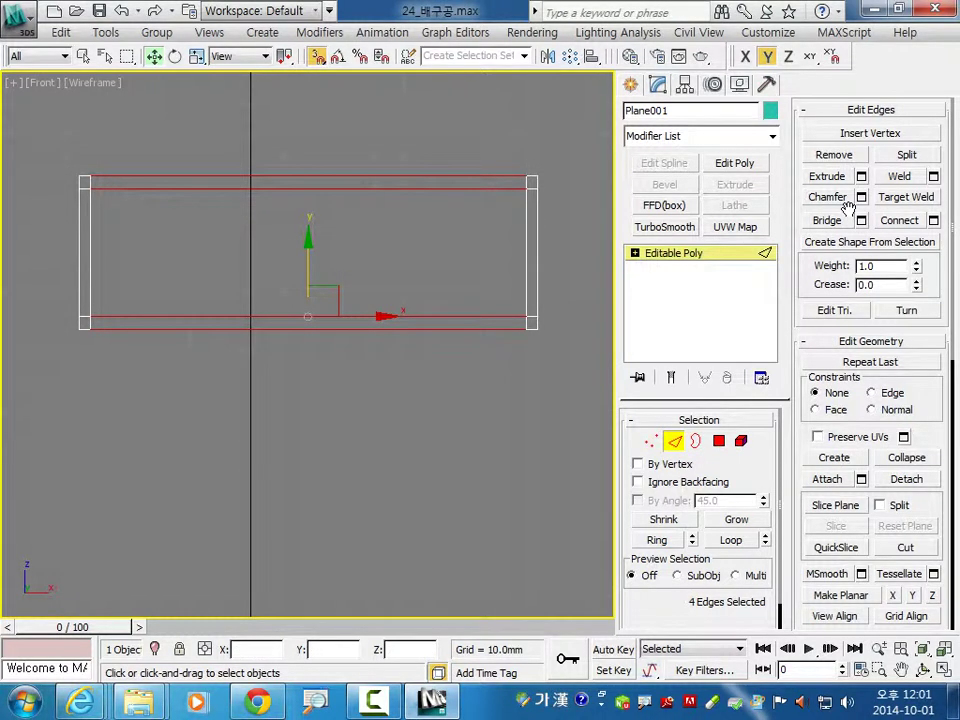
click(934, 221)
double_click(352, 353)
text(5)
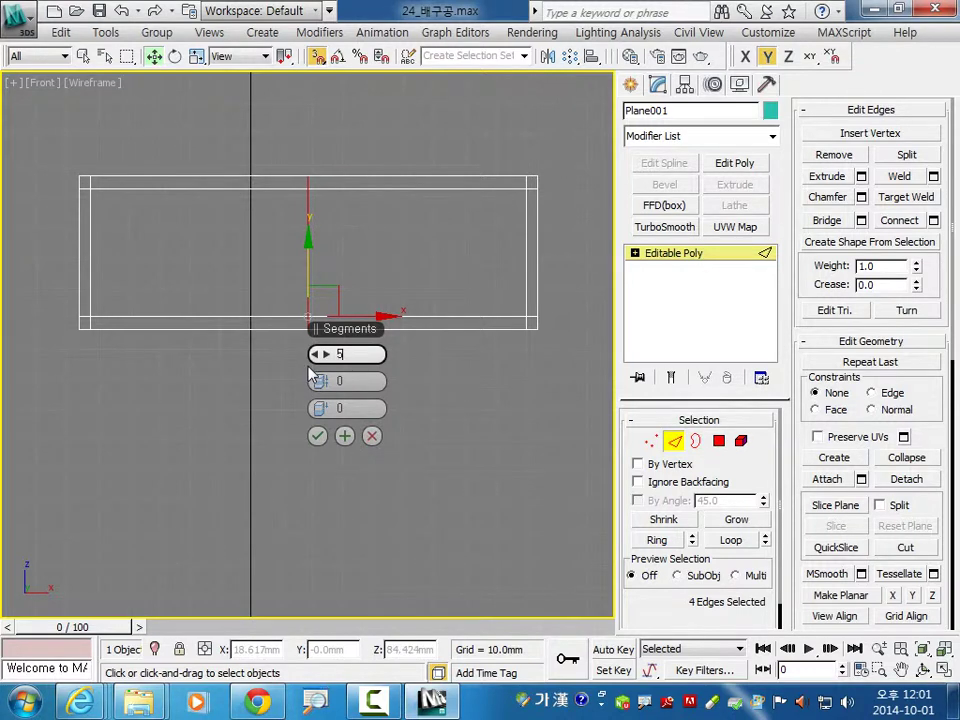
key(Return)
click(316, 436)
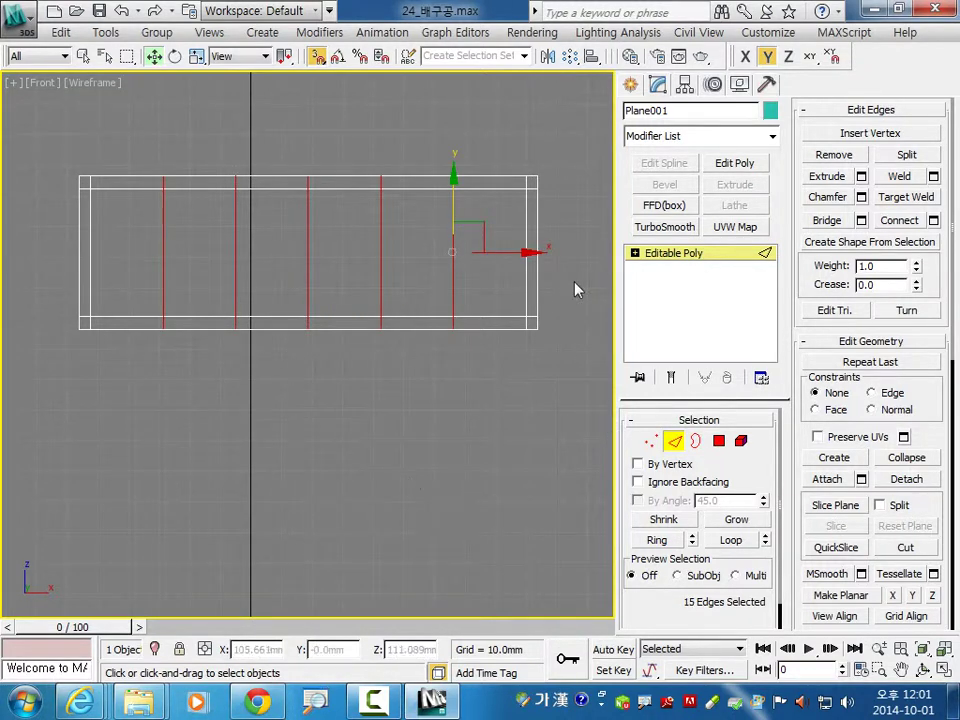
Step: Connect the edges across the plane with 2 segments, then clear the selection
drag(572, 255, 47, 273)
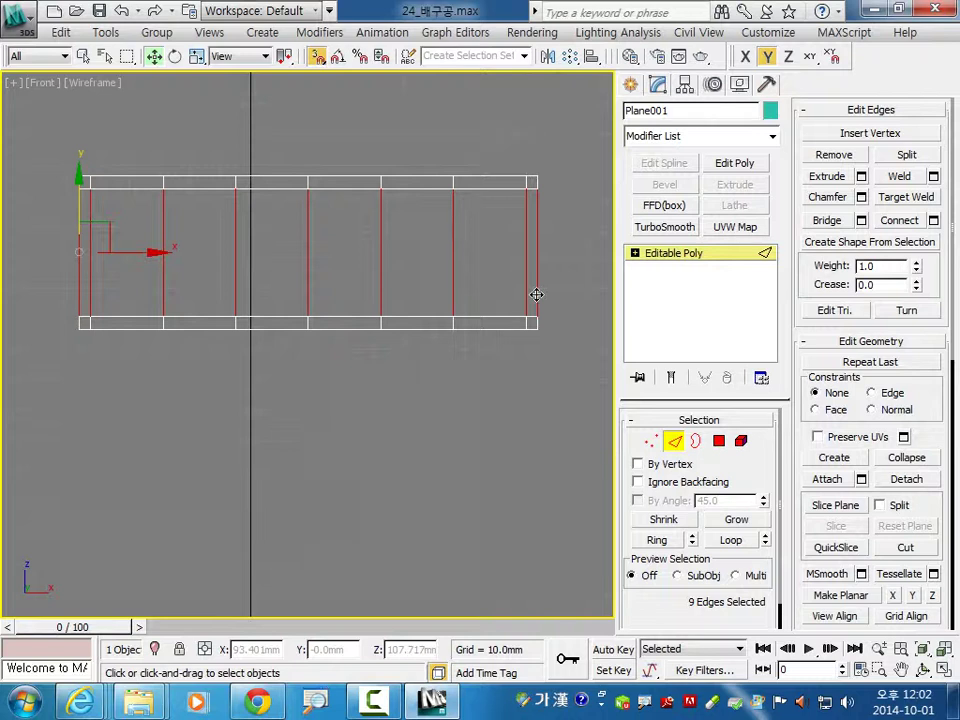
click(933, 220)
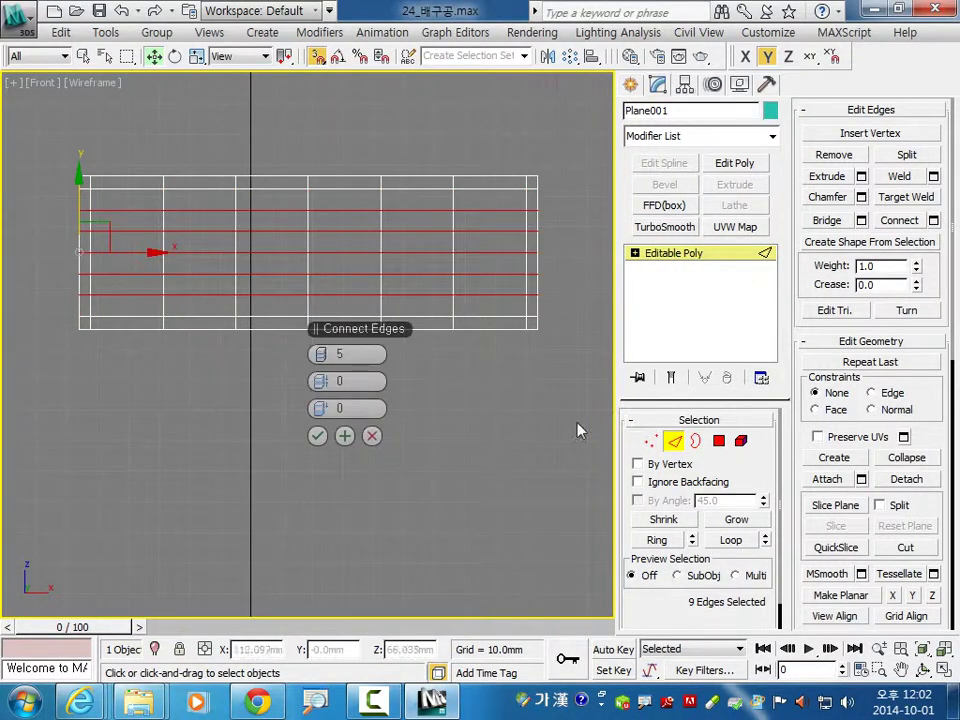
click(345, 354)
text(2)
key(Return)
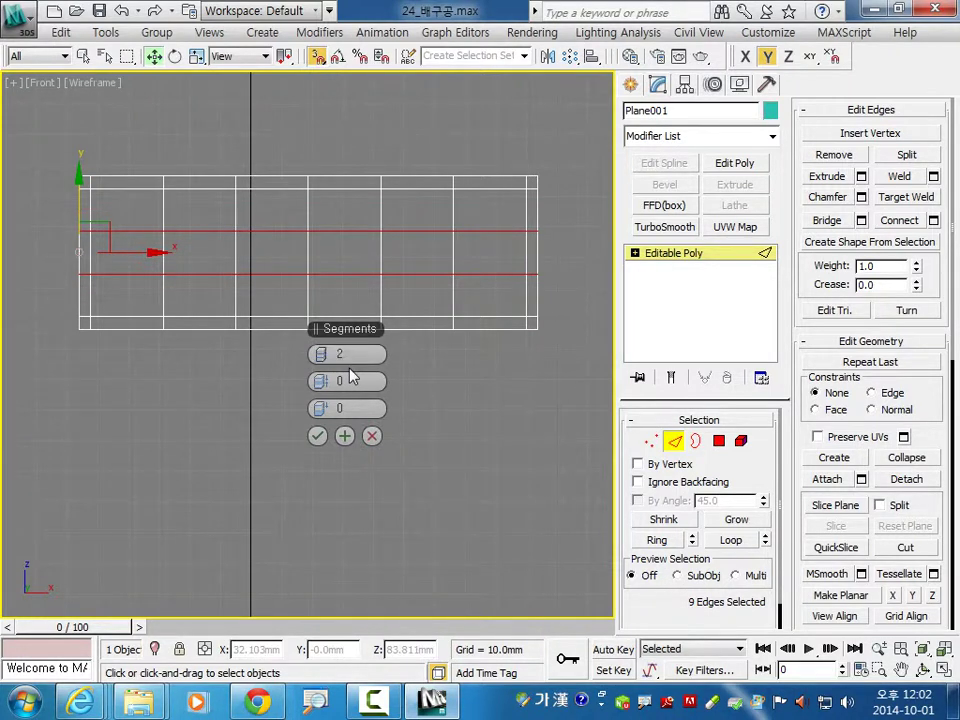
click(317, 435)
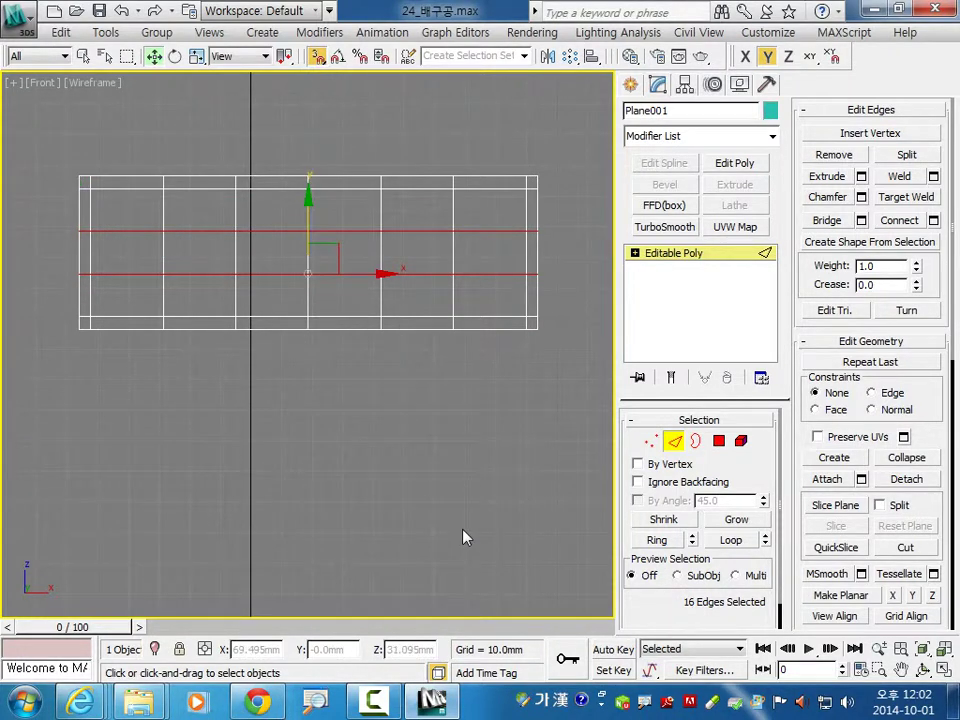
click(486, 468)
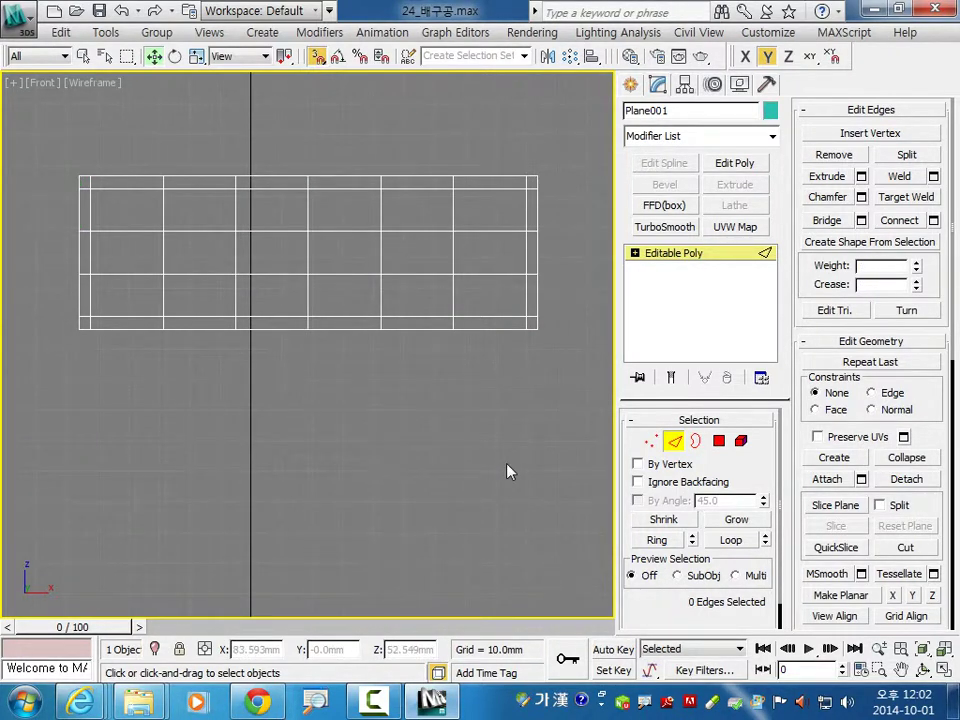
Step: Select all 40 polygons of the plane, then return to Editable Poly object level
key(4)
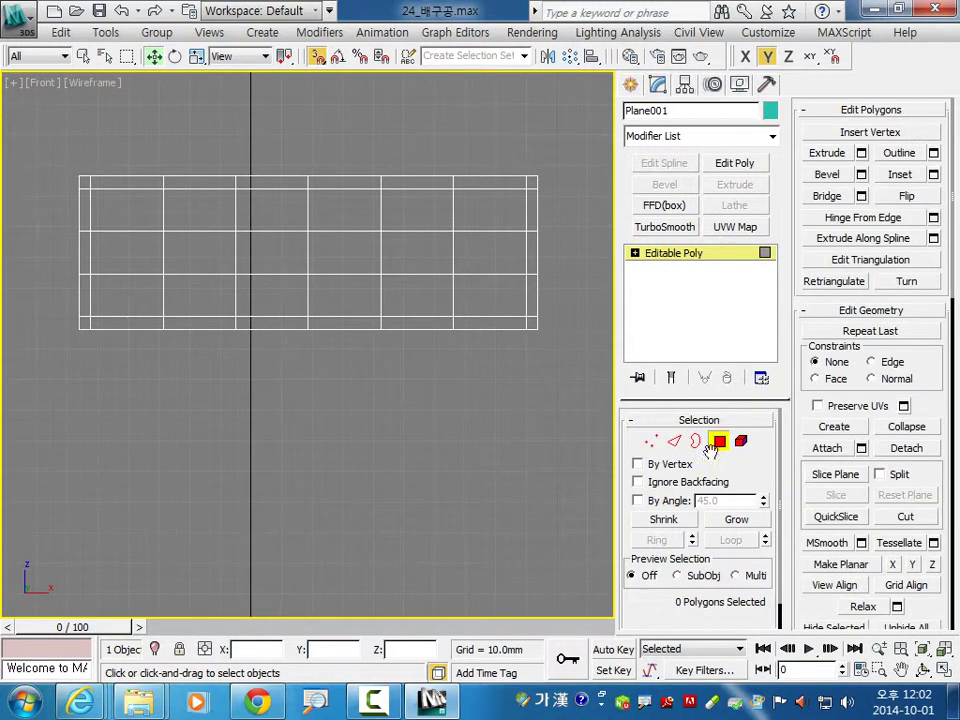
key(ctrl+a)
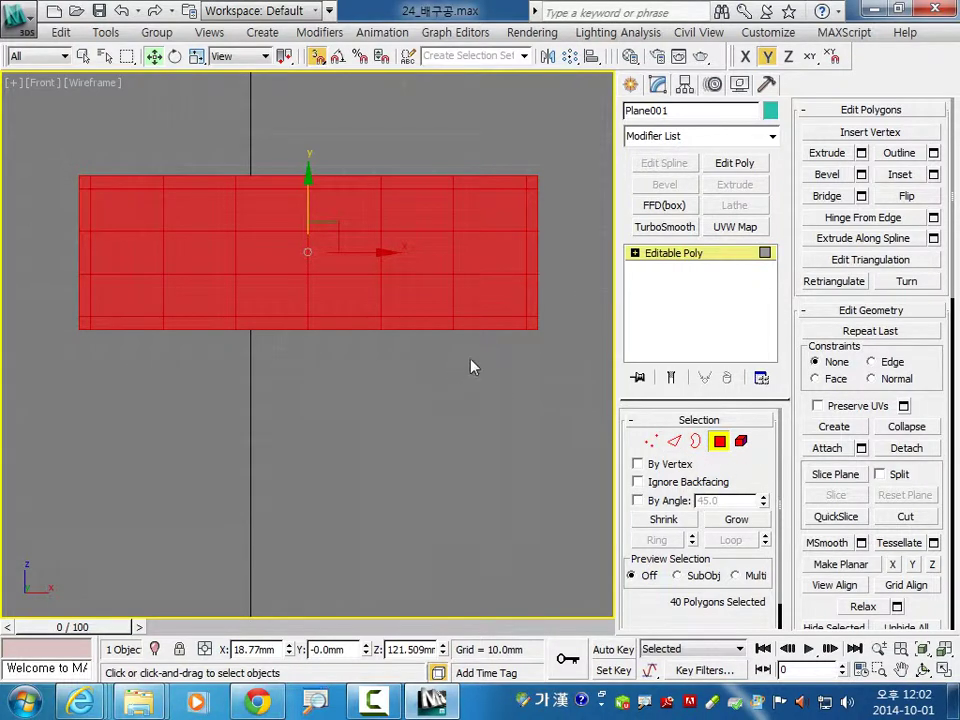
click(679, 256)
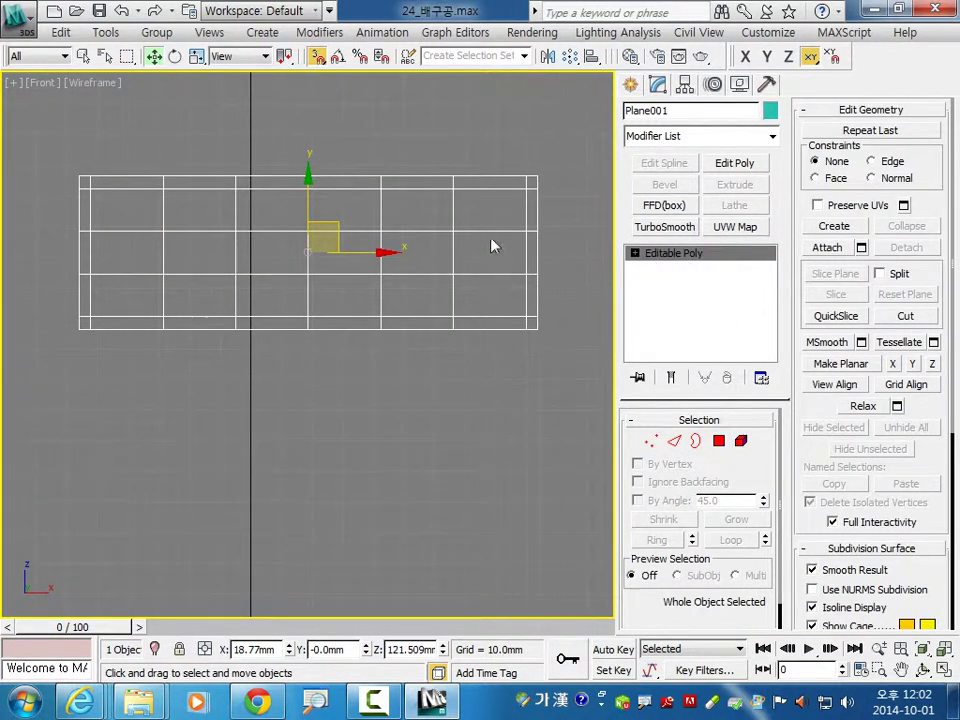
Step: Array the plane into 3 copies spaced -50 mm along Y
key(alt+t)
key(a)
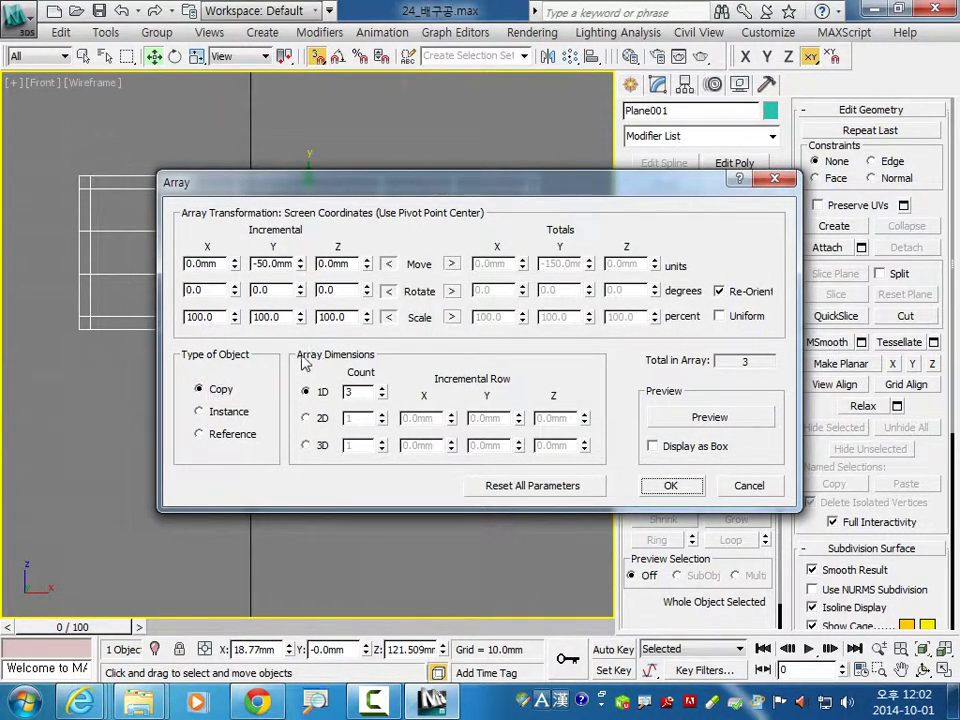
click(670, 485)
click(568, 456)
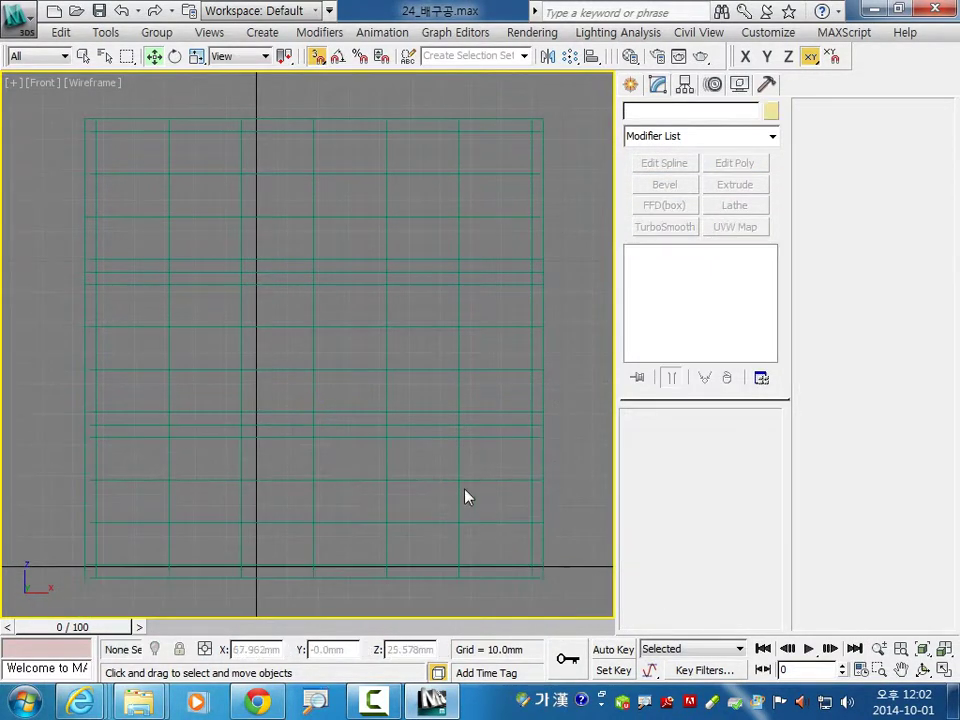
middle_drag(467, 497, 467, 470)
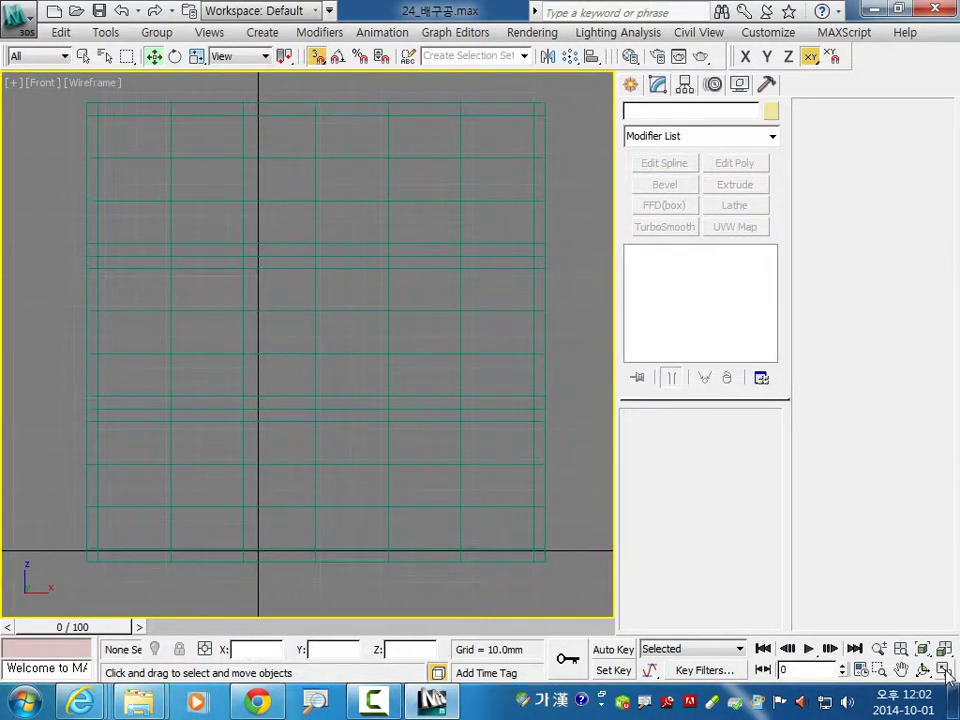
Step: Restore the four views, clone the three-plane panel as a Copy, and lock the selection
key(alt+w)
key(ctrl+shift+z)
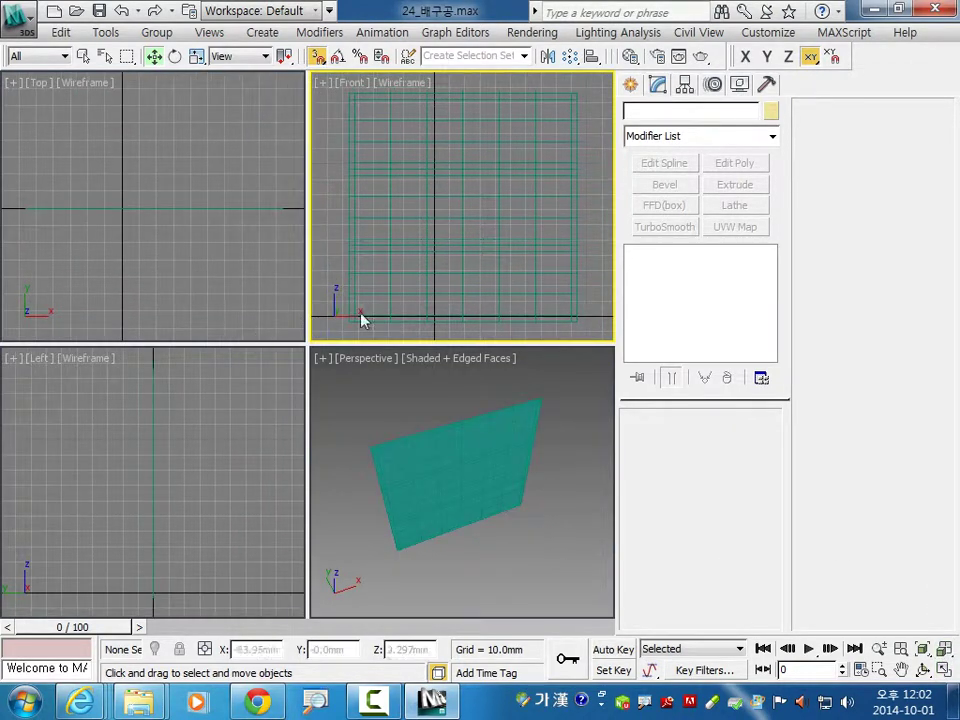
mouse_move(333, 336)
mouse_down()
mouse_move(596, 117)
mouse_move(551, 99)
mouse_up()
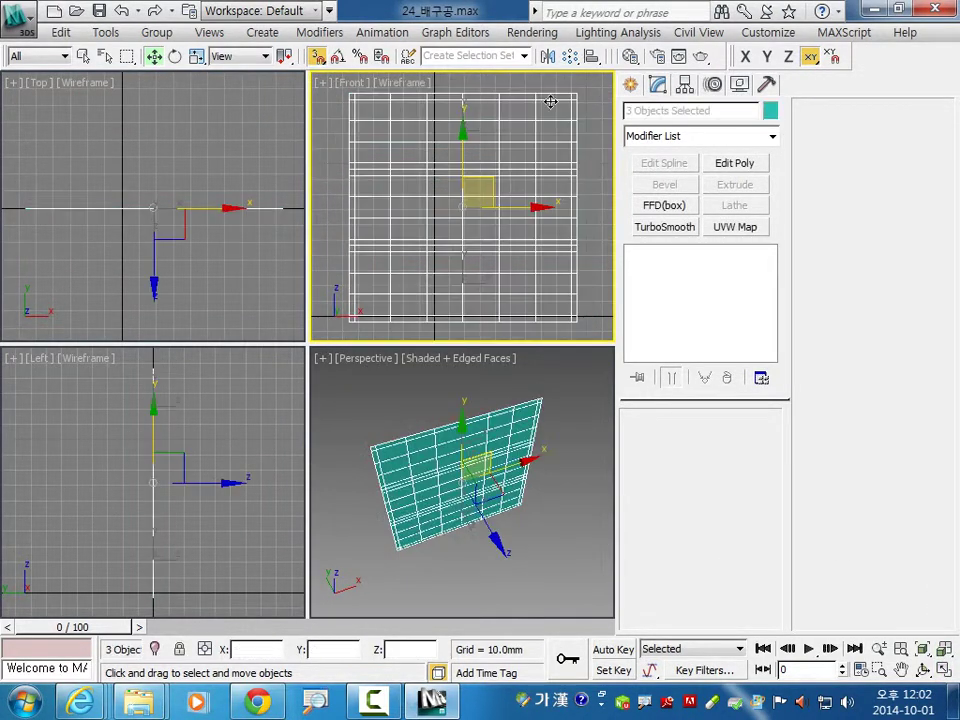
right_click(465, 201)
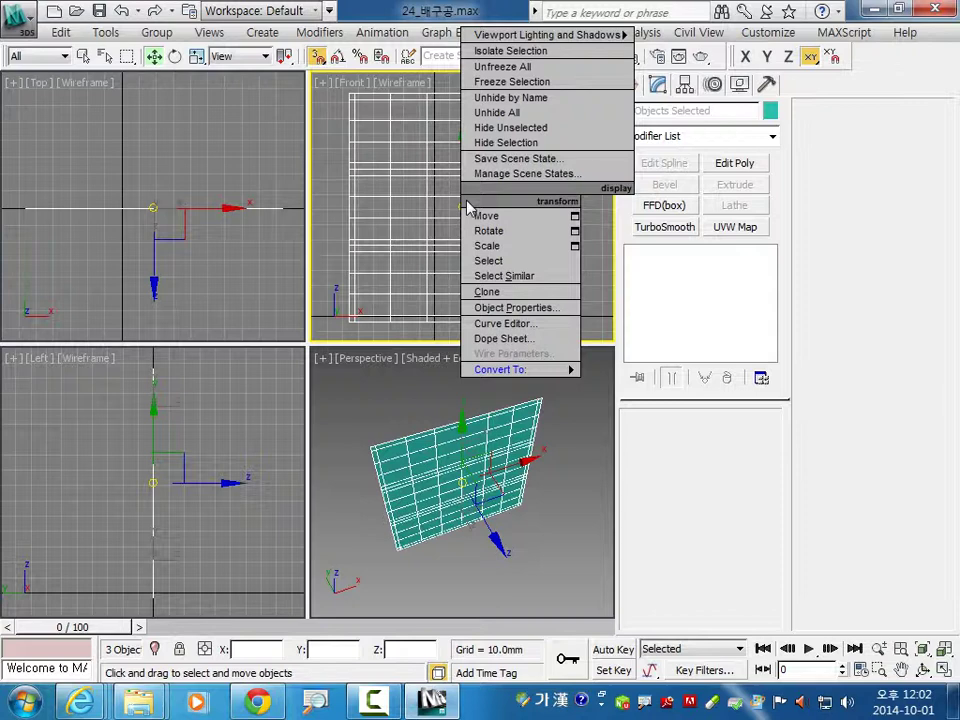
click(504, 300)
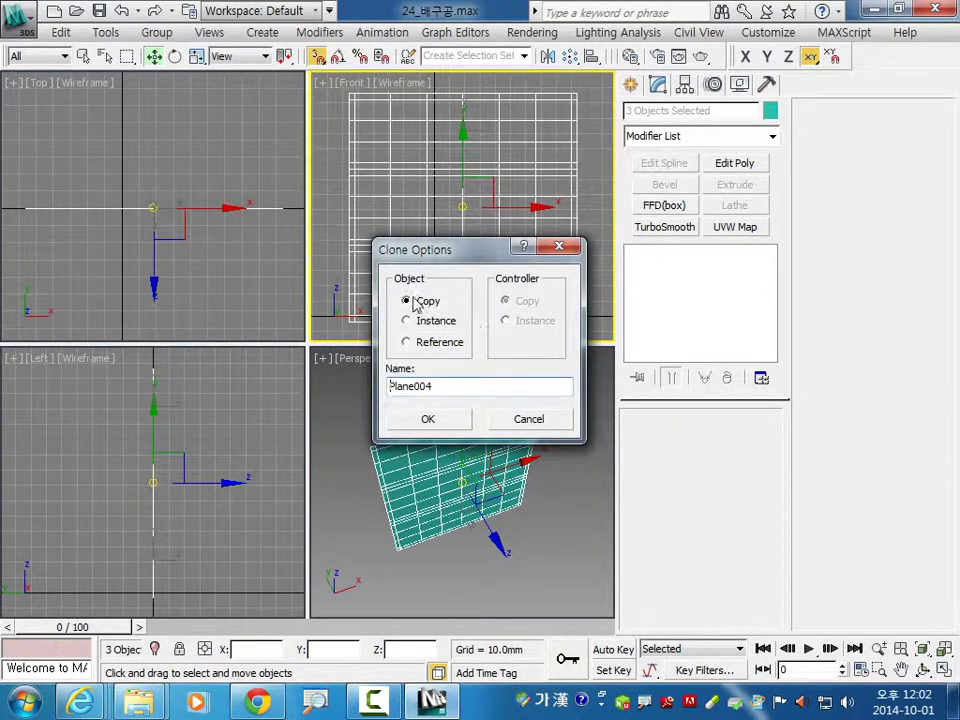
click(524, 418)
right_click(210, 263)
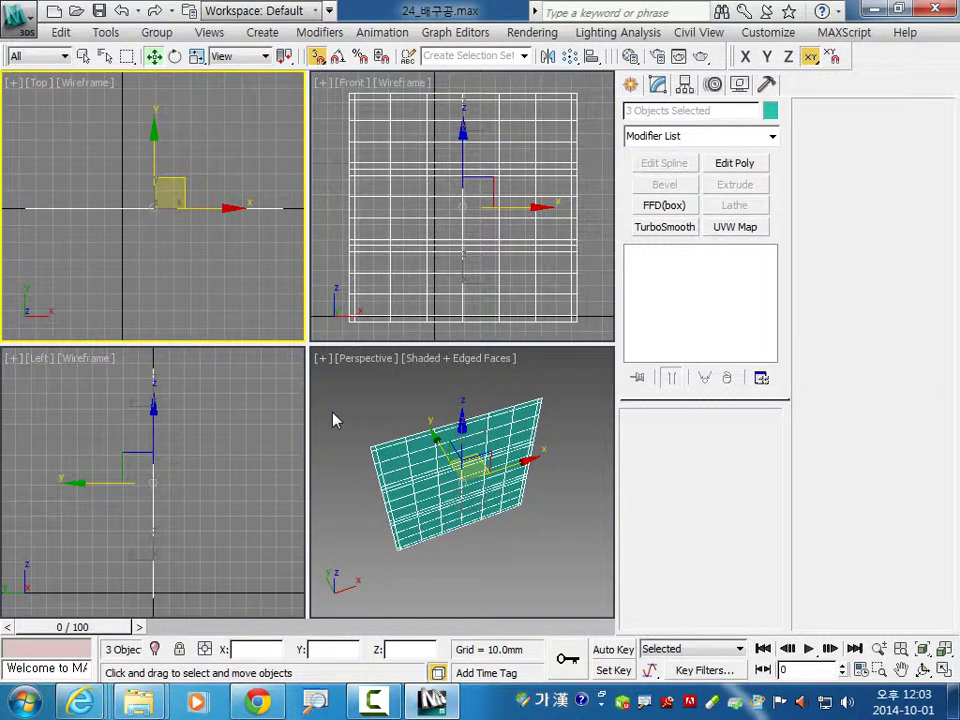
click(180, 649)
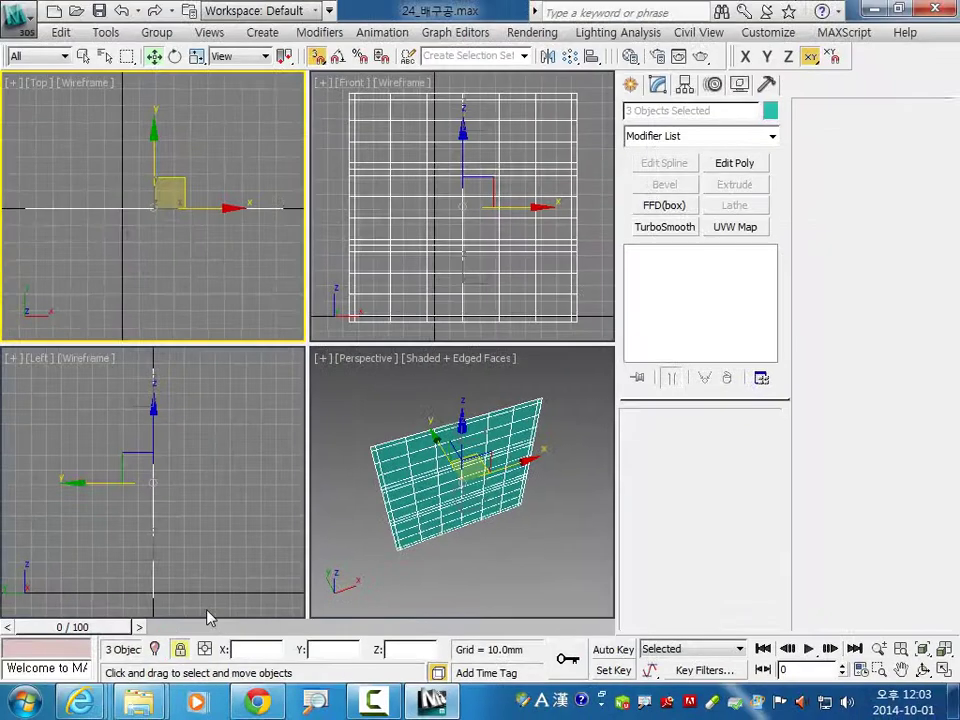
Step: Rotate the copied panel 90° about Z using the Rotate Type-In
click(175, 56)
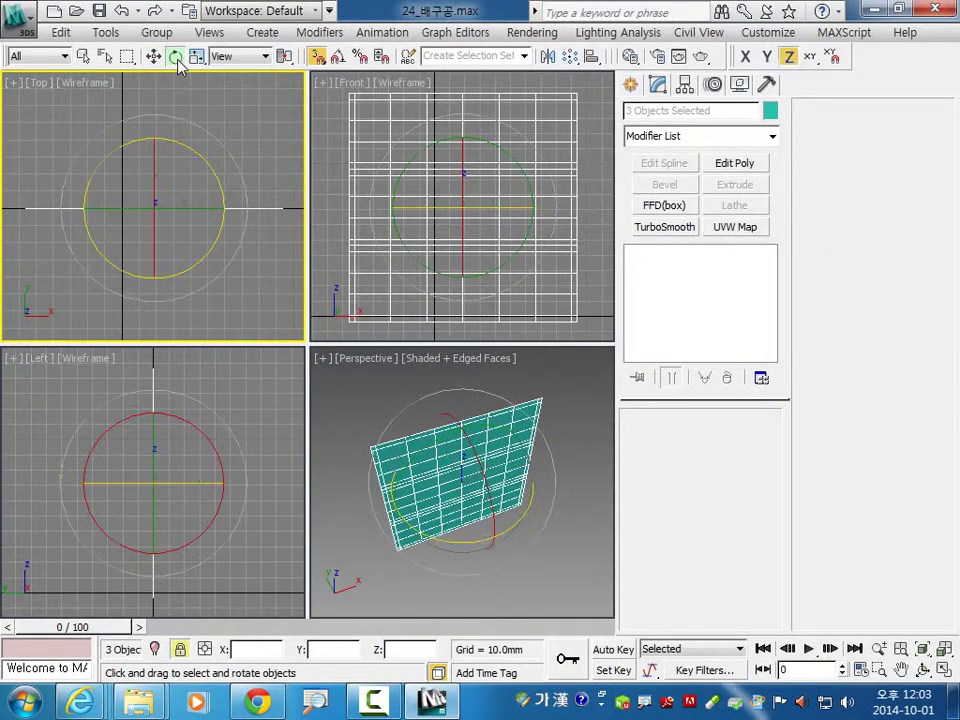
right_click(175, 56)
double_click(406, 457)
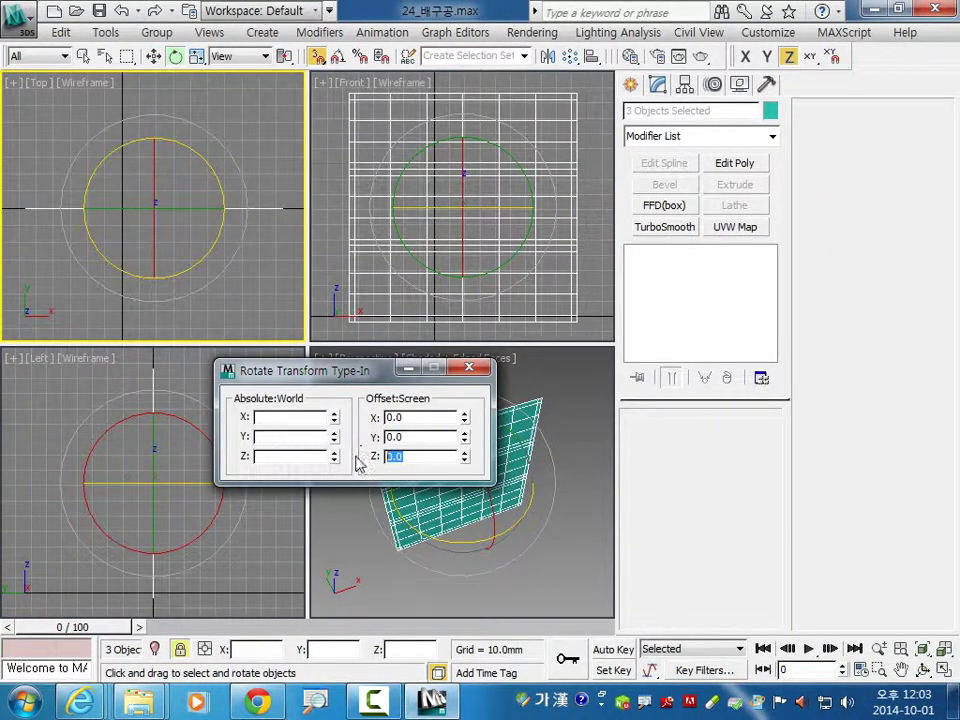
text(90)
key(Return)
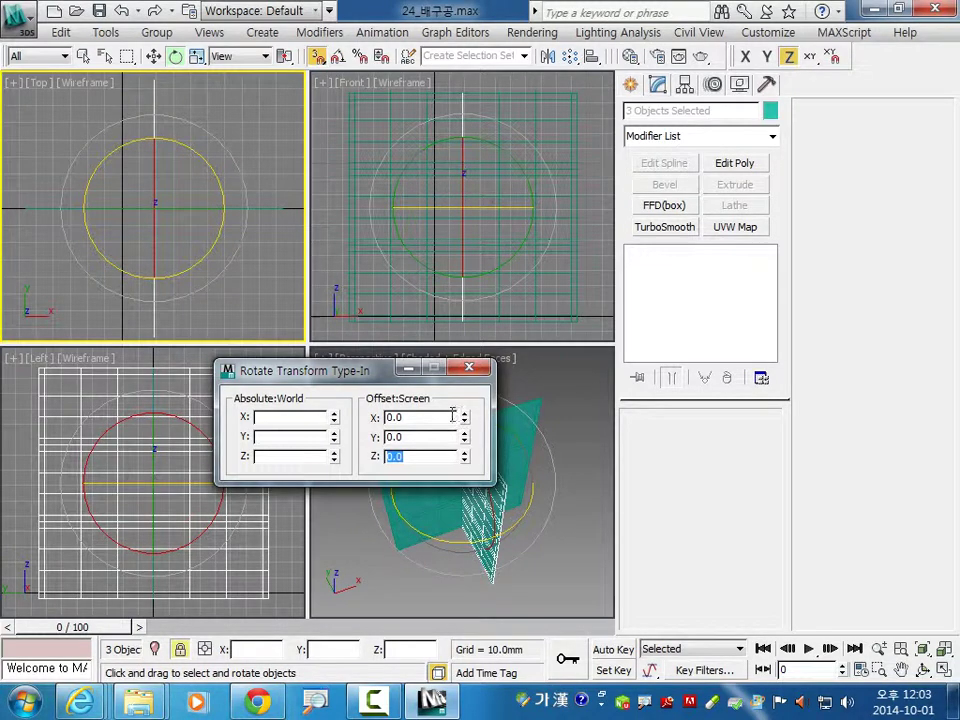
click(469, 367)
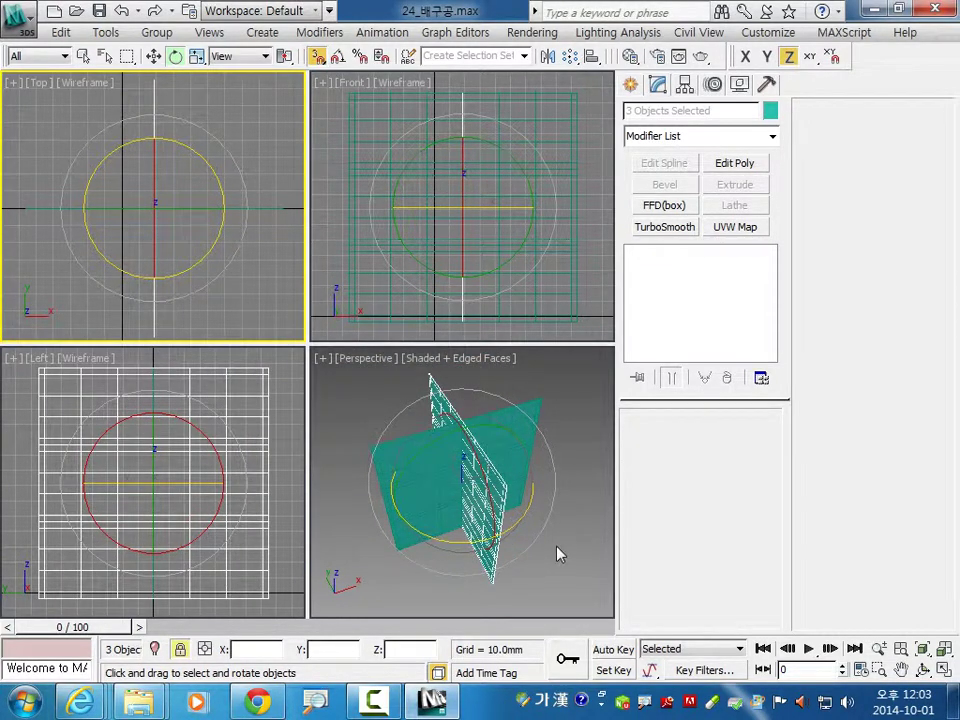
click(153, 56)
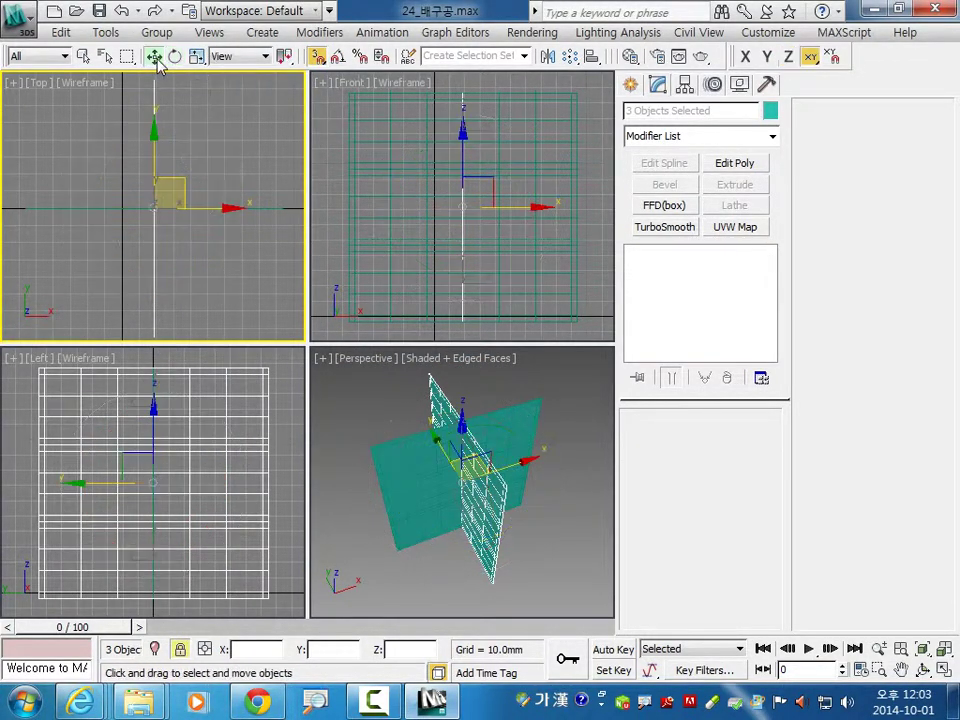
Step: Vertex-snap the rotated panel onto the original panel's end edge, forming an L-shaped corner
right_click(319, 57)
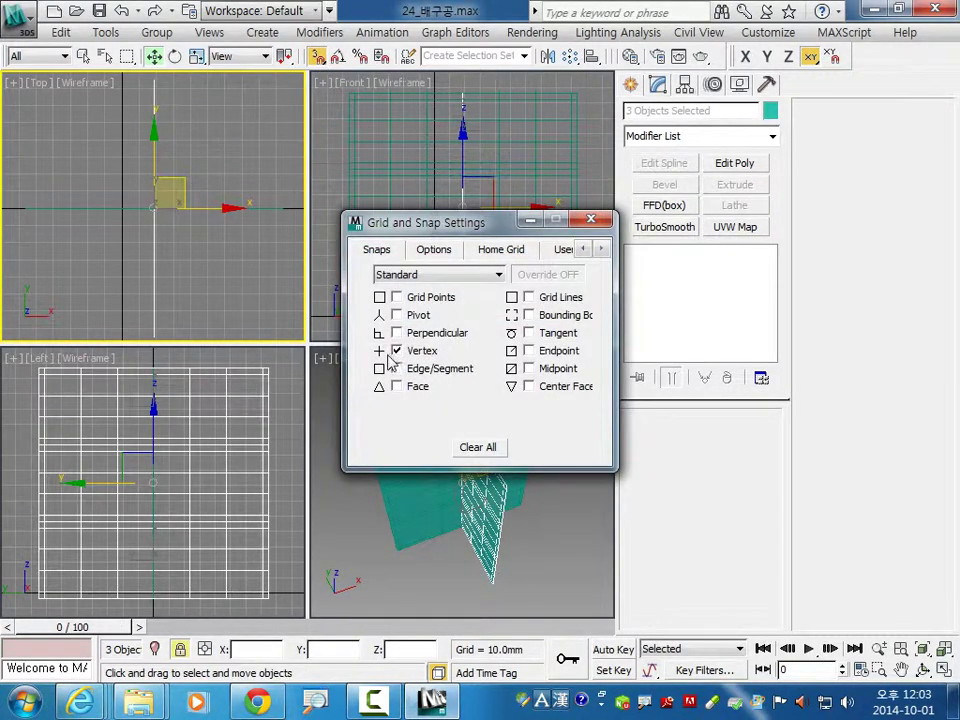
click(591, 219)
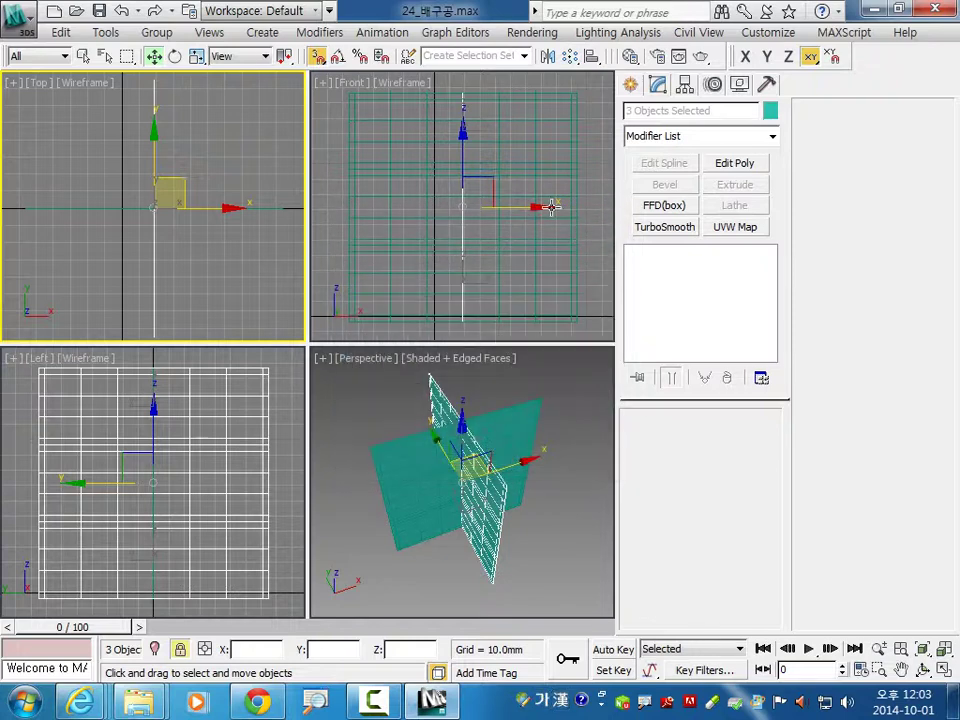
middle_drag(529, 482, 526, 506)
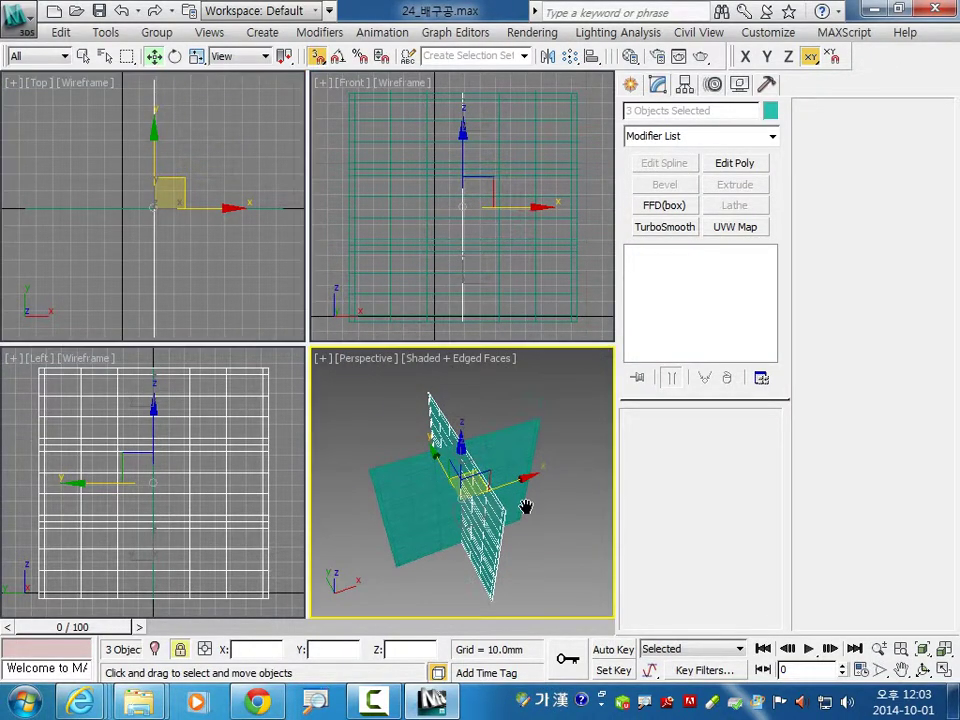
scroll(568, 557, up, 3)
scroll(531, 564, up, 4)
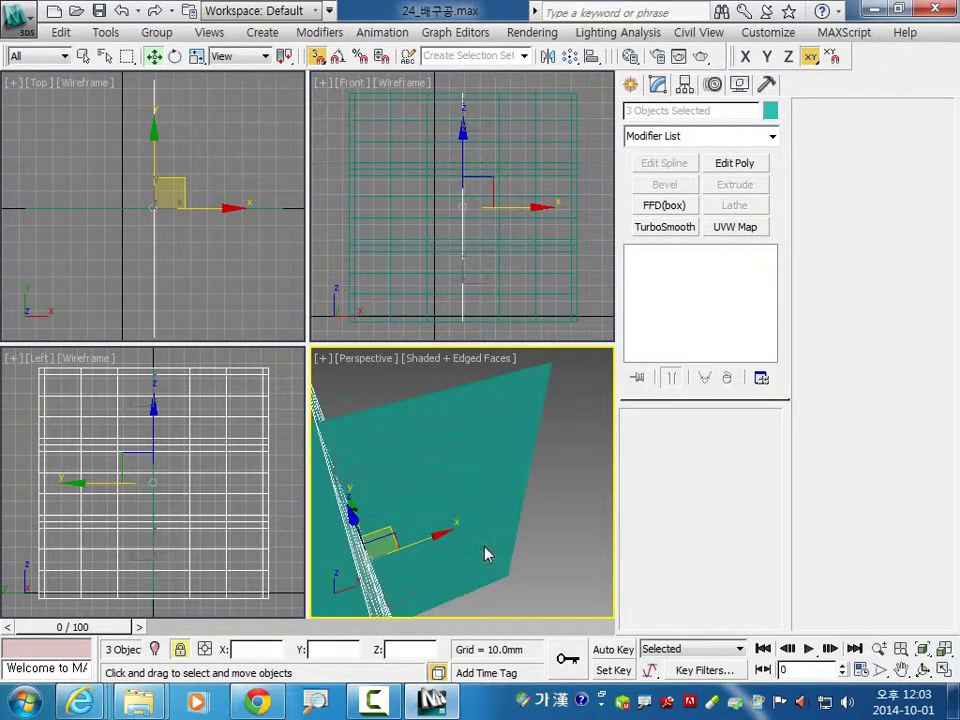
middle_drag(491, 553, 552, 480)
mouse_move(572, 578)
middle_down()
mouse_move(517, 536)
mouse_move(508, 549)
mouse_move(521, 482)
mouse_move(508, 583)
mouse_move(454, 603)
middle_up()
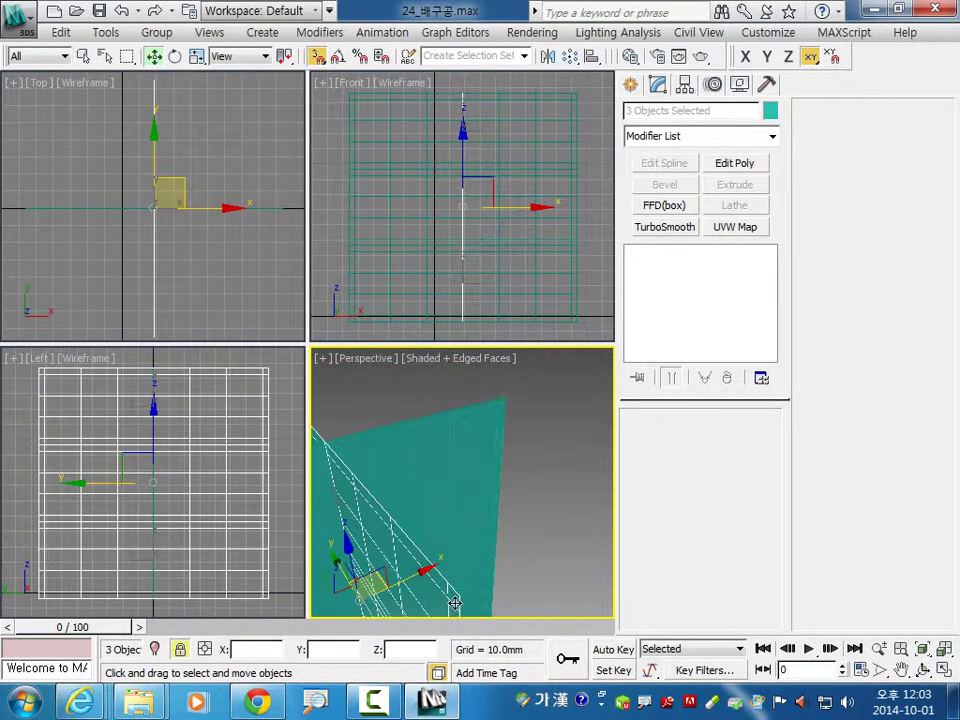
mouse_move(456, 594)
mouse_down()
mouse_move(493, 531)
mouse_move(519, 384)
mouse_move(506, 401)
mouse_move(568, 585)
mouse_move(472, 398)
mouse_move(493, 420)
mouse_move(534, 514)
mouse_move(521, 546)
mouse_move(570, 461)
mouse_move(510, 553)
mouse_move(541, 499)
mouse_up()
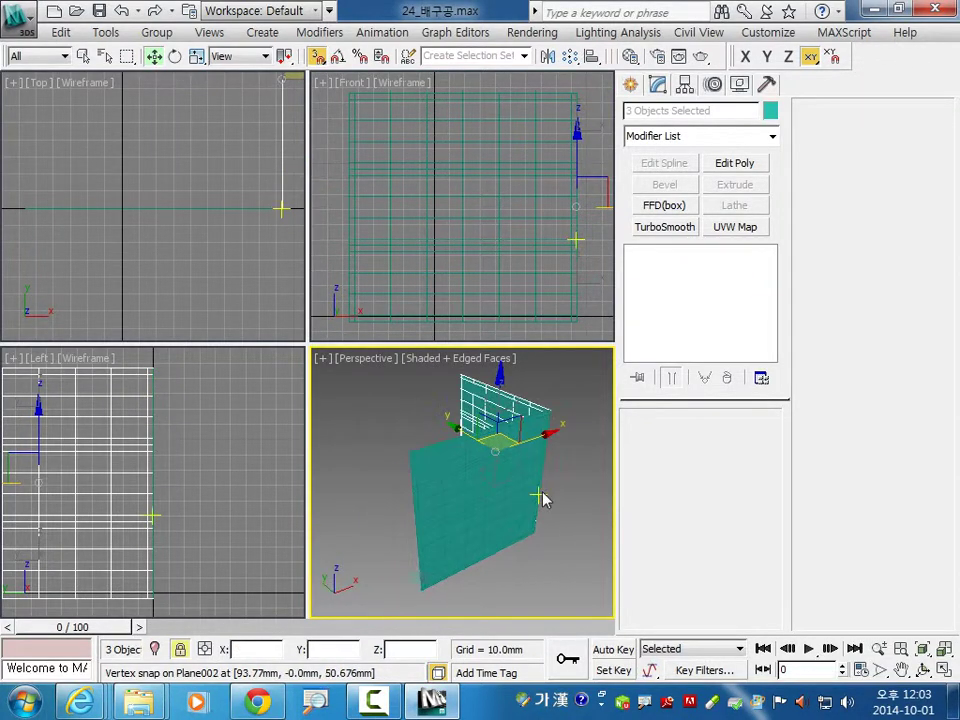
mouse_move(296, 486)
mouse_down()
mouse_move(229, 501)
mouse_move(247, 501)
mouse_up()
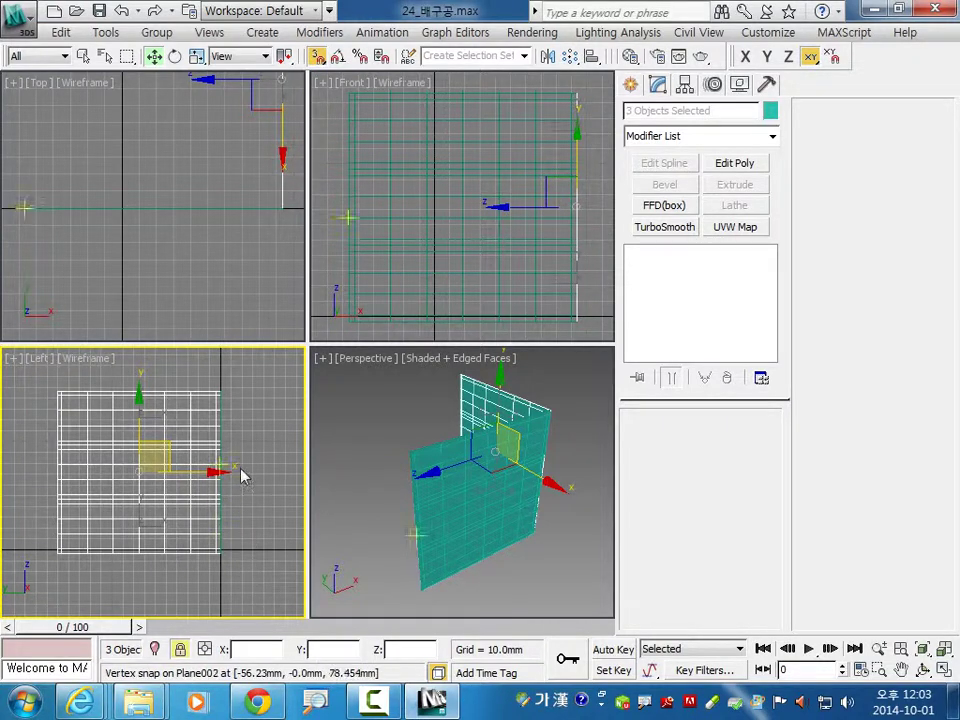
Step: Rotate the three selected plane panels about the Z axis with the Rotate Transform Type-In
click(175, 56)
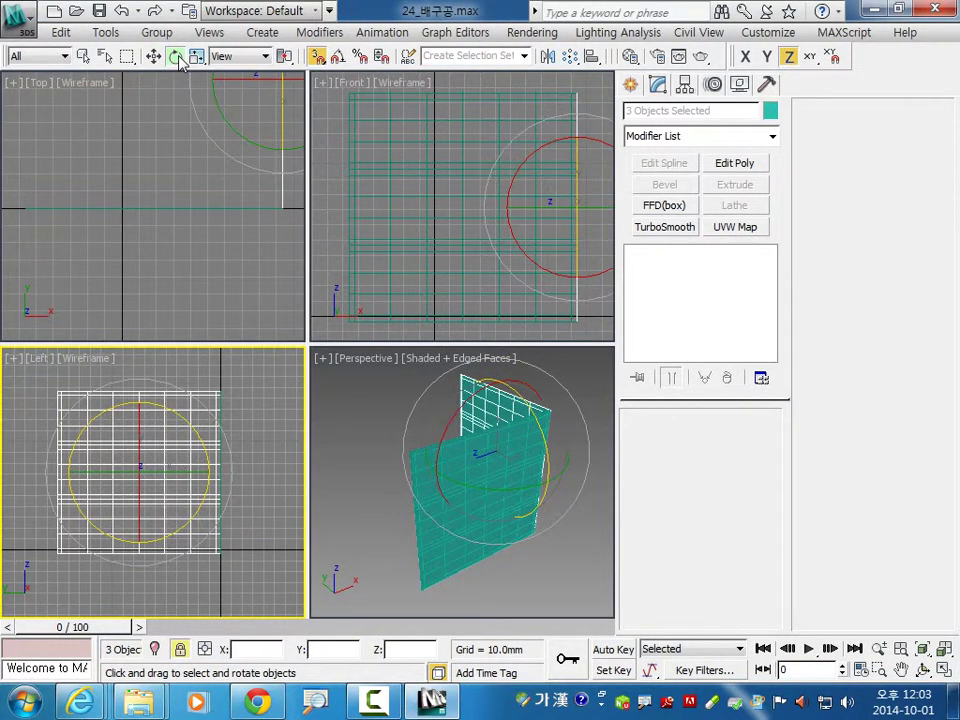
key(F12)
double_click(399, 457)
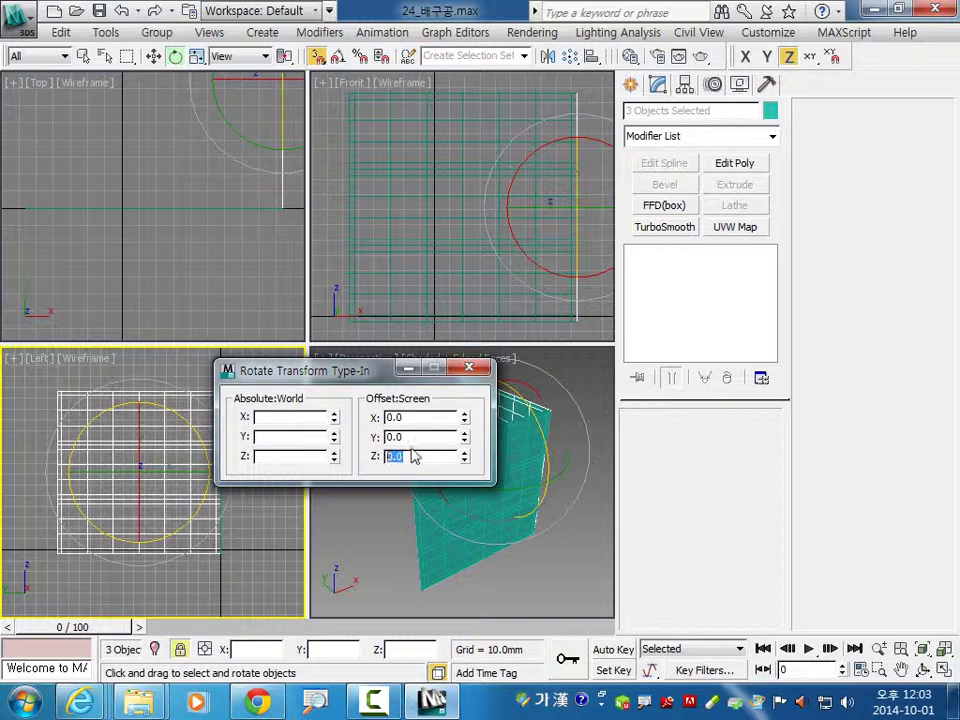
key(Return)
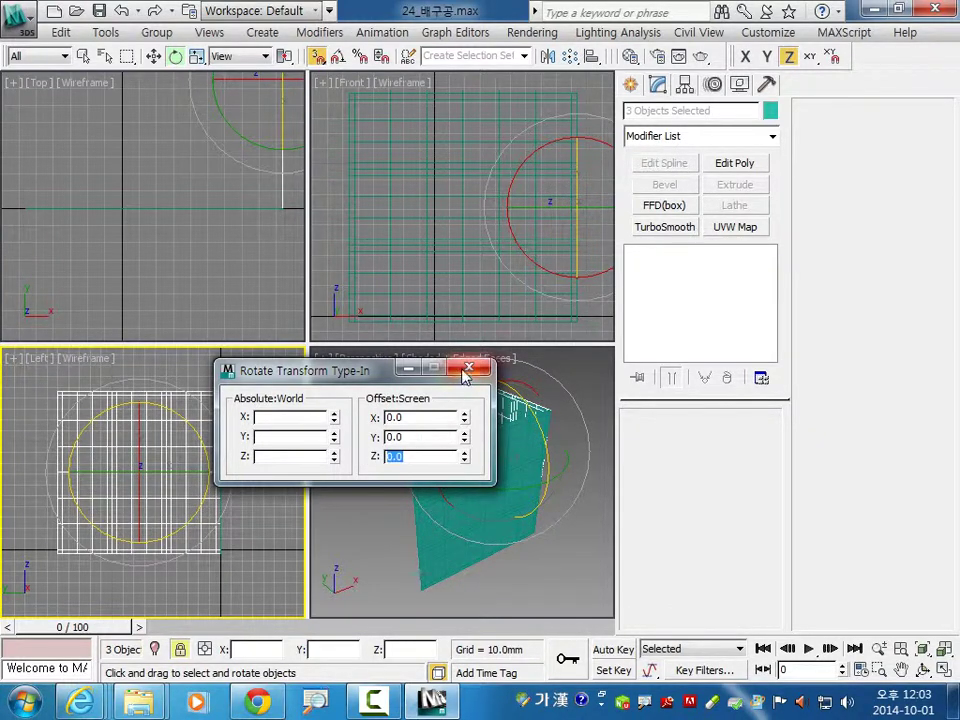
click(469, 367)
middle_drag(238, 280, 197, 300)
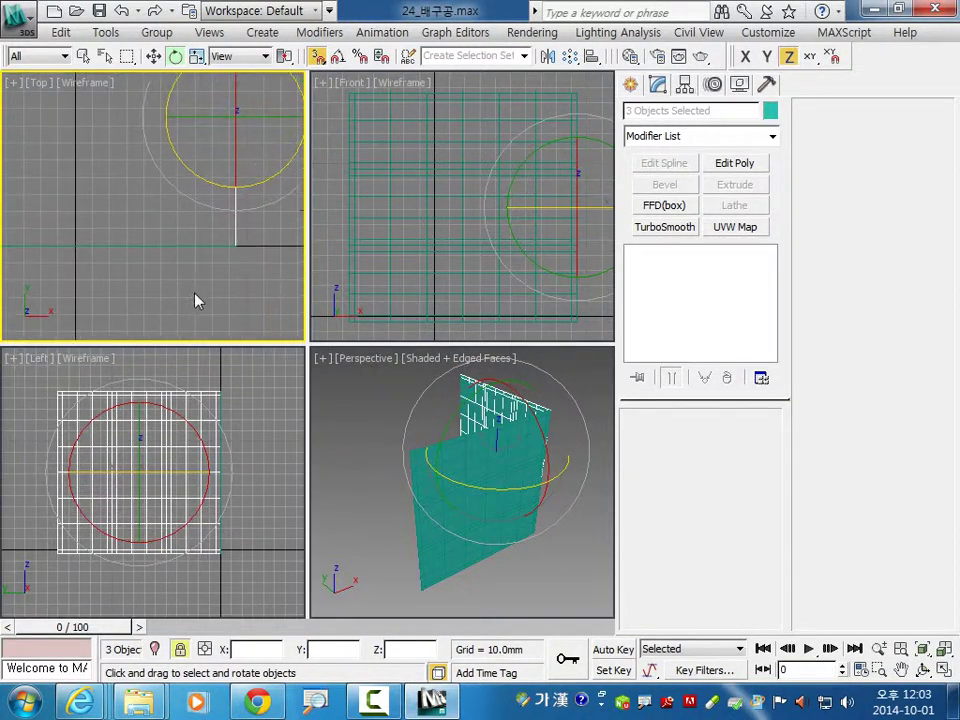
click(153, 56)
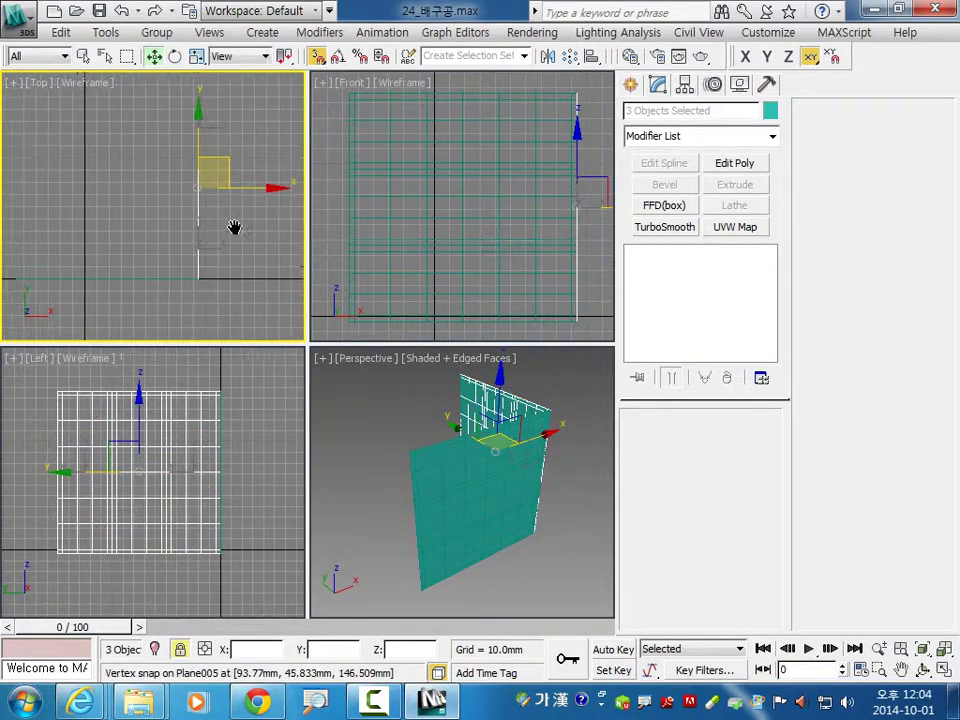
click(547, 56)
Step: Mirror a copy of the panels across X with a -150 mm offset
click(440, 240)
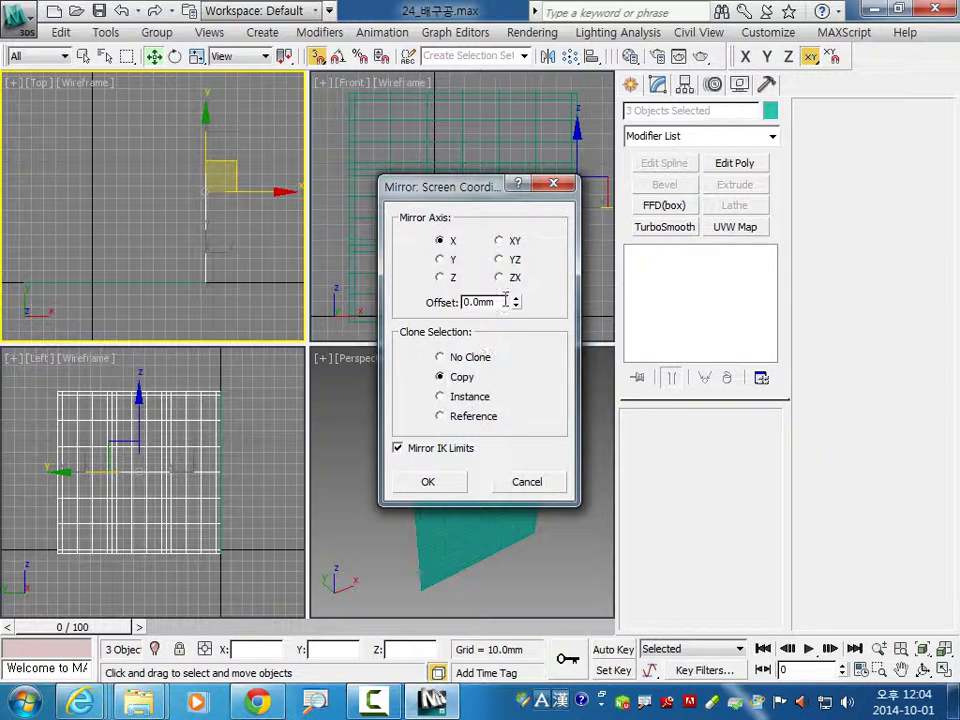
drag(505, 300, 405, 314)
text(-150)
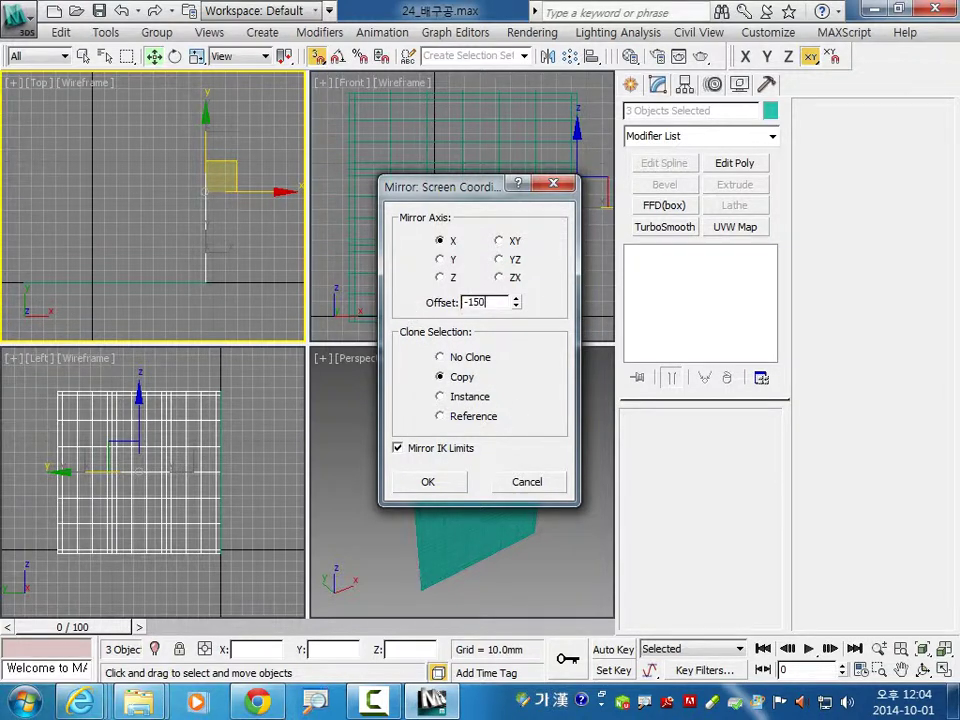
key(Return)
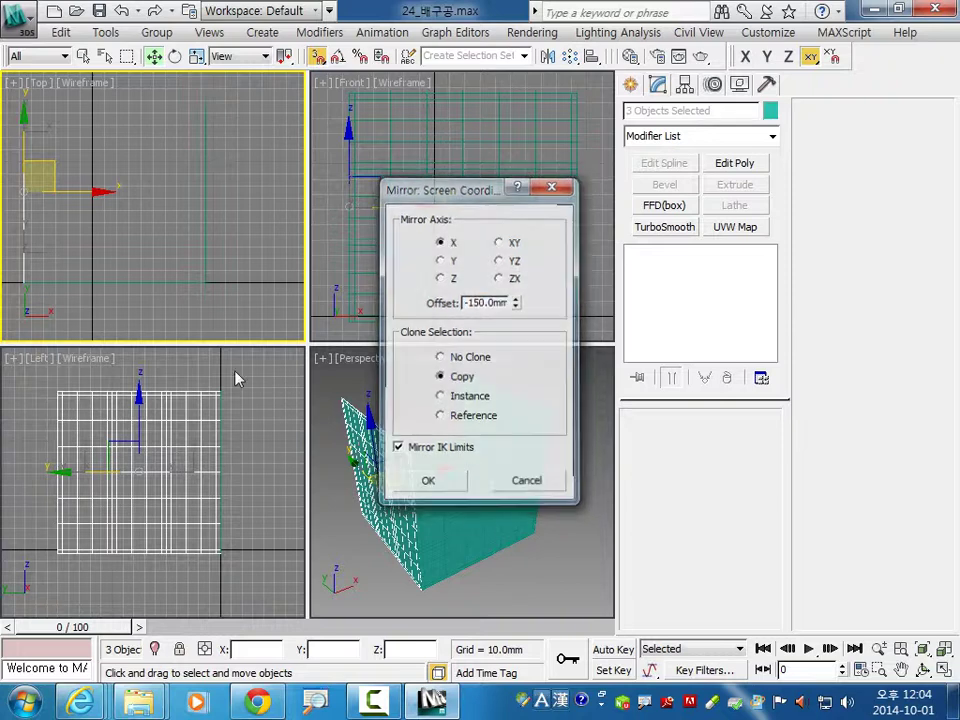
key(Return)
Step: Select the panels and mirror a copy across Y with a 150 mm offset
drag(15, 316, 261, 263)
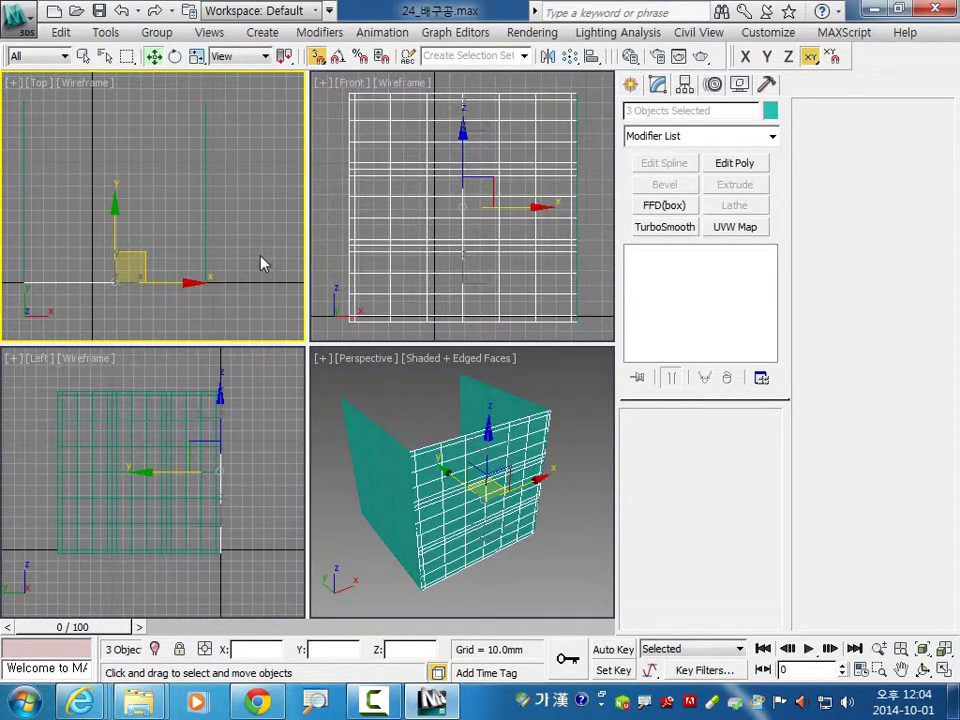
click(547, 56)
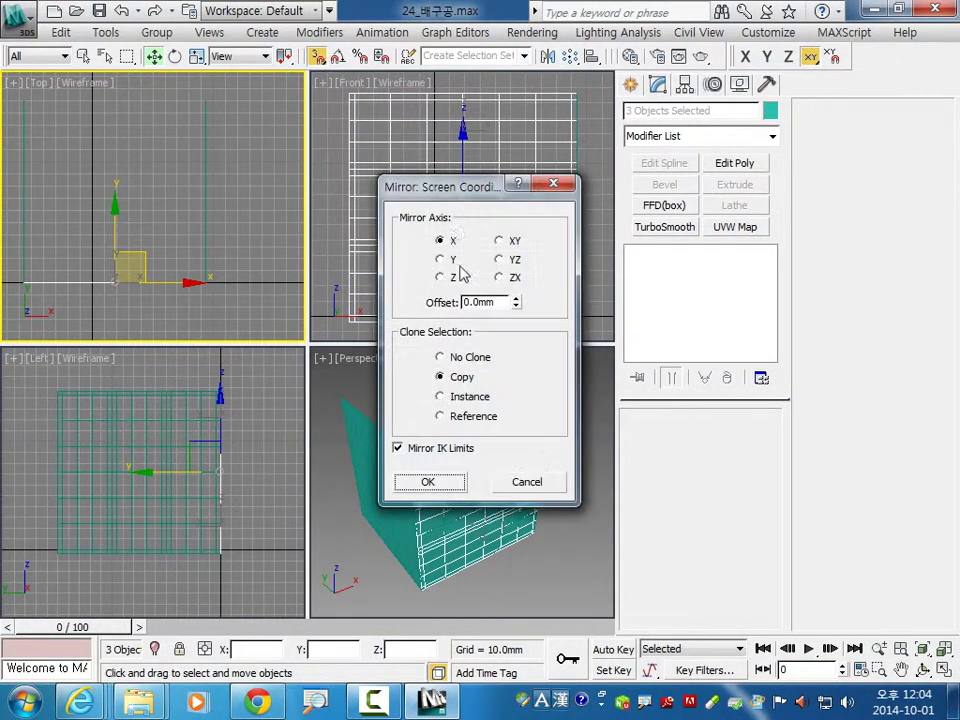
click(448, 261)
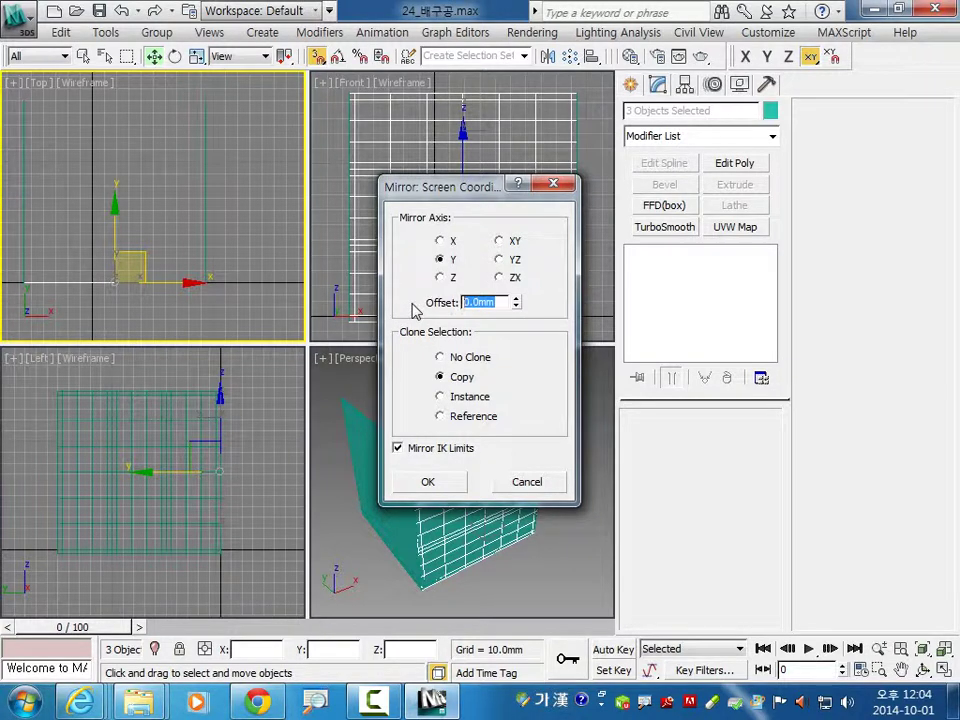
text(150)
key(Return)
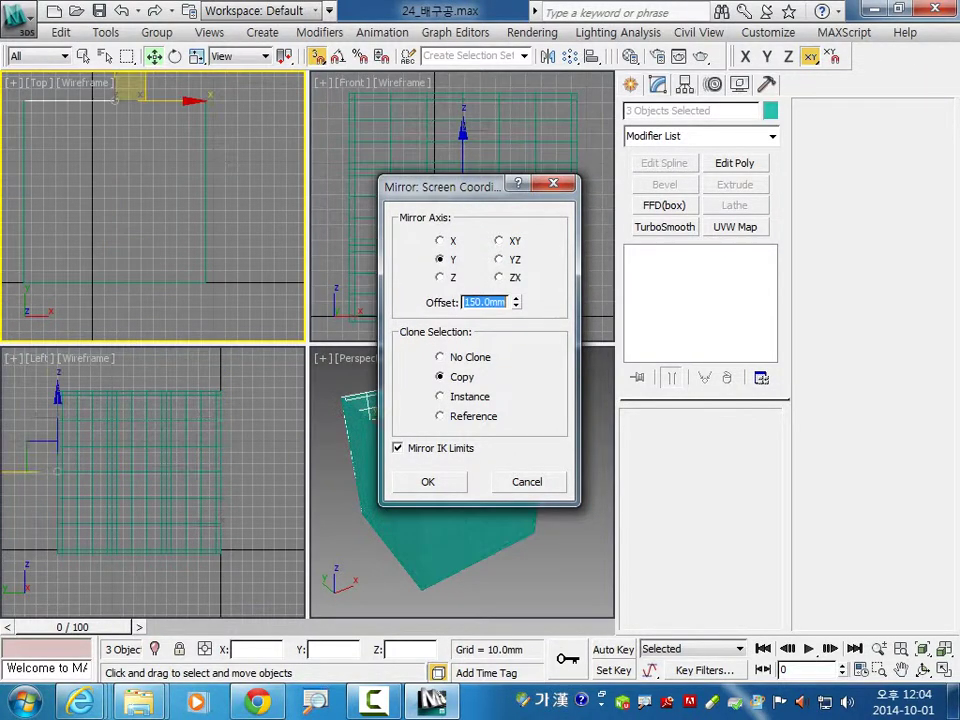
click(427, 481)
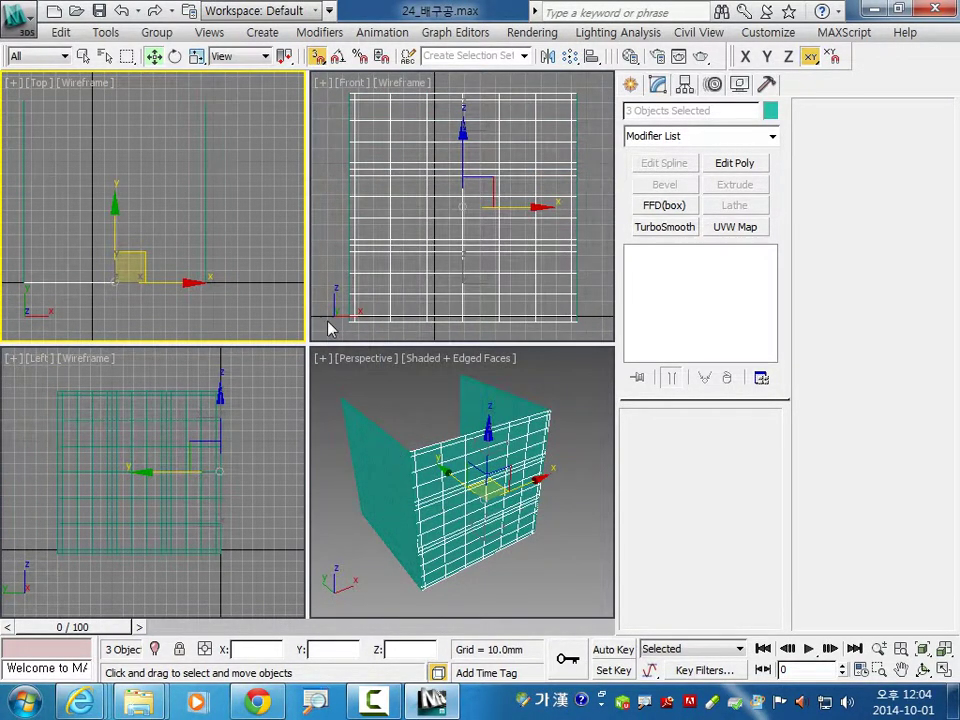
Step: Mirror one more copy across Y at 150 mm offset to close the four-sided box
click(547, 56)
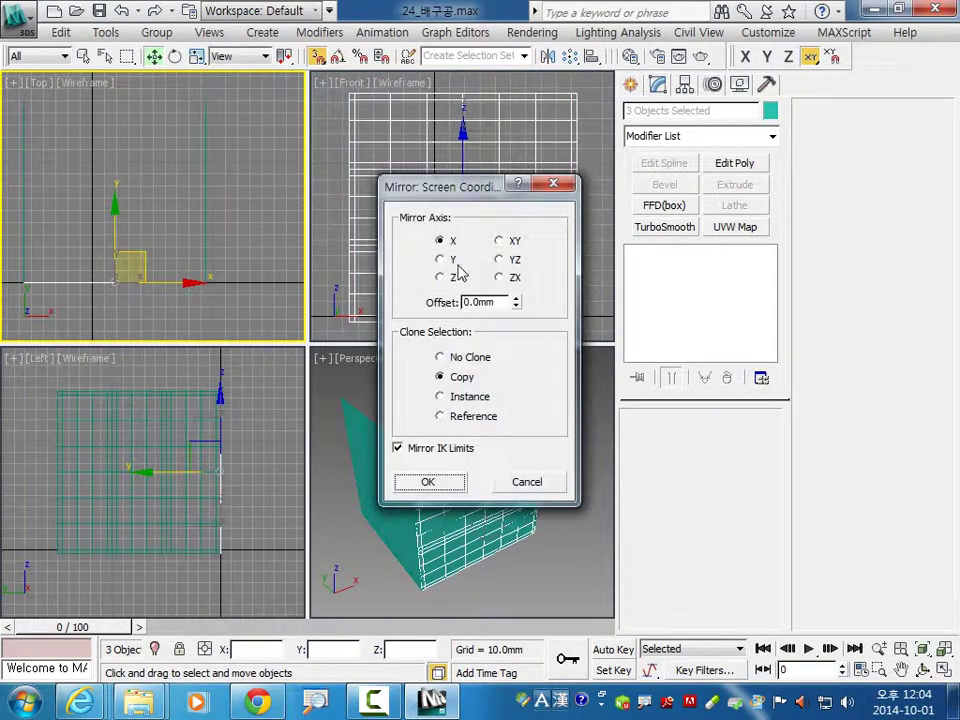
double_click(480, 302)
text(15)
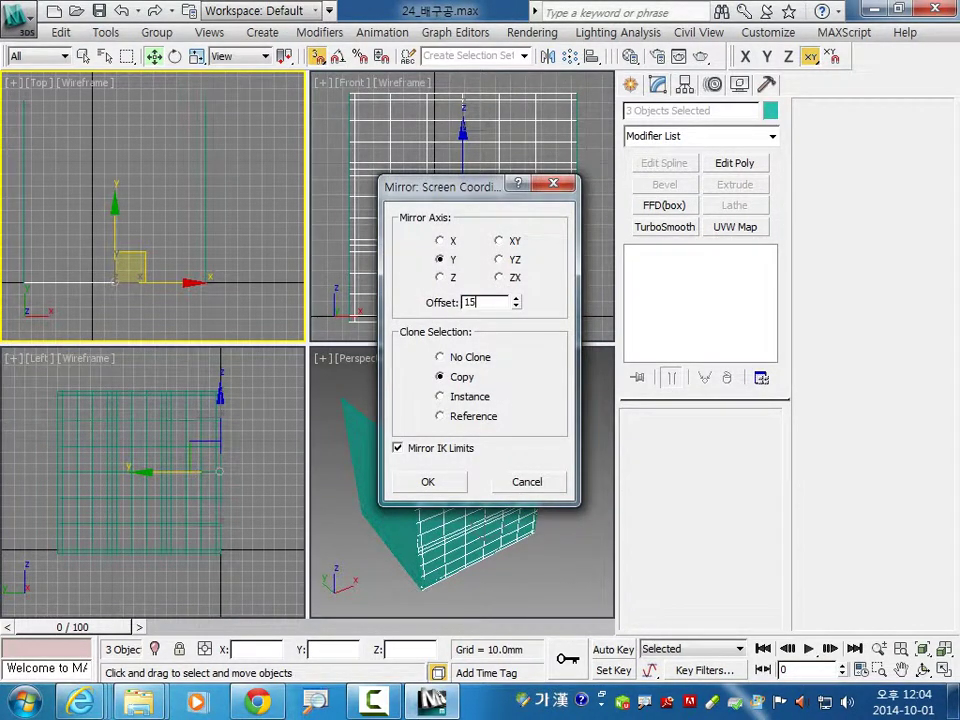
text(0)
key(Return)
click(427, 483)
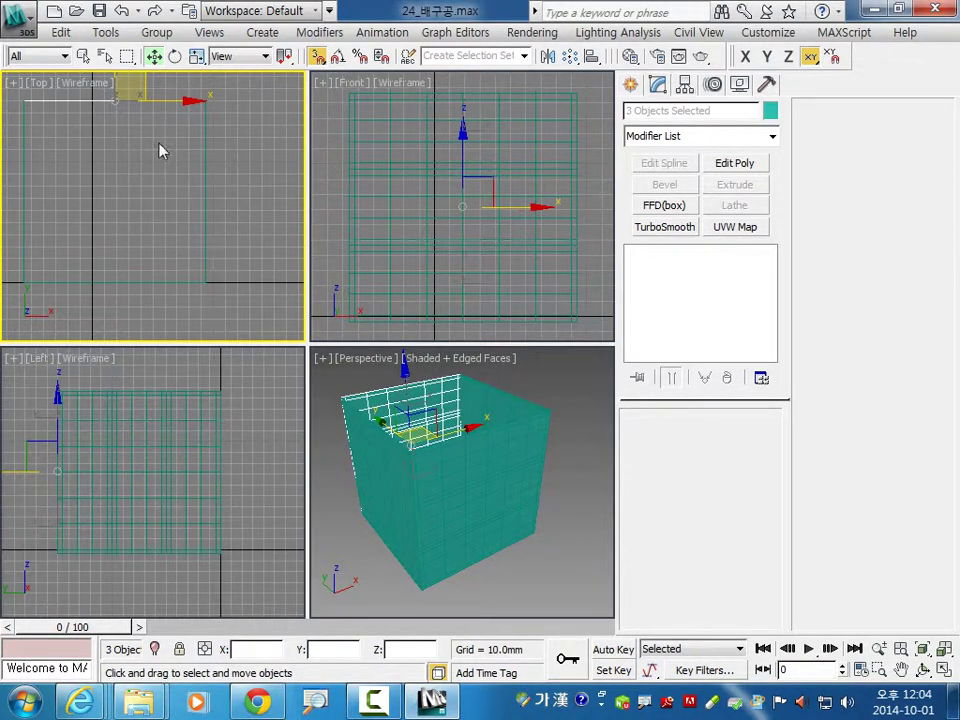
middle_drag(160, 150, 205, 195)
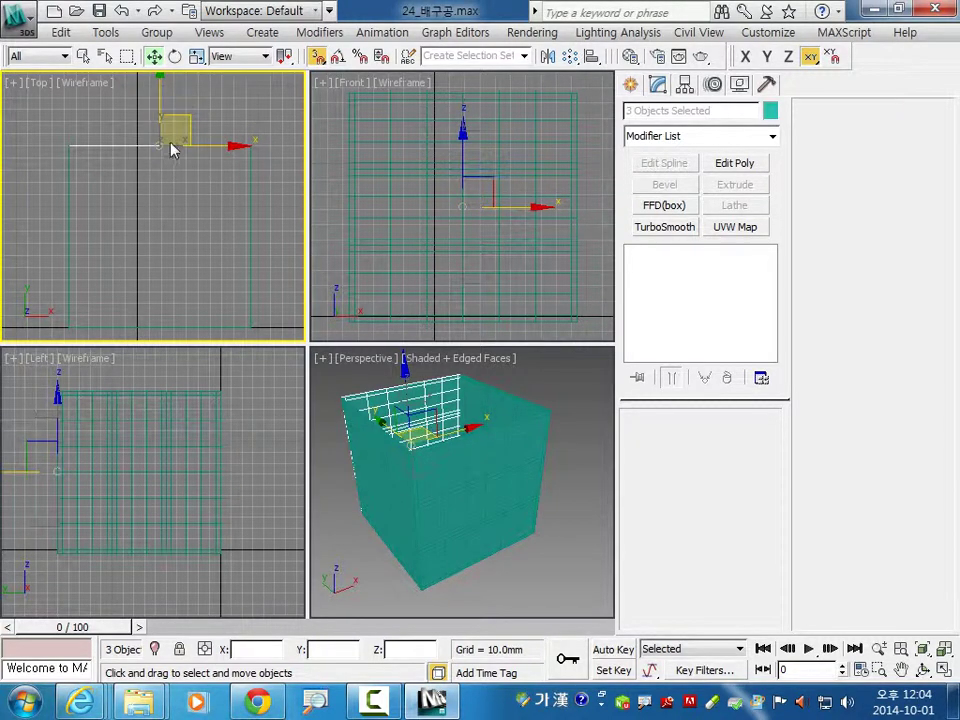
Step: Clone the selected panel set as an in-place copy, then make the Left viewport active
right_click(168, 165)
click(214, 266)
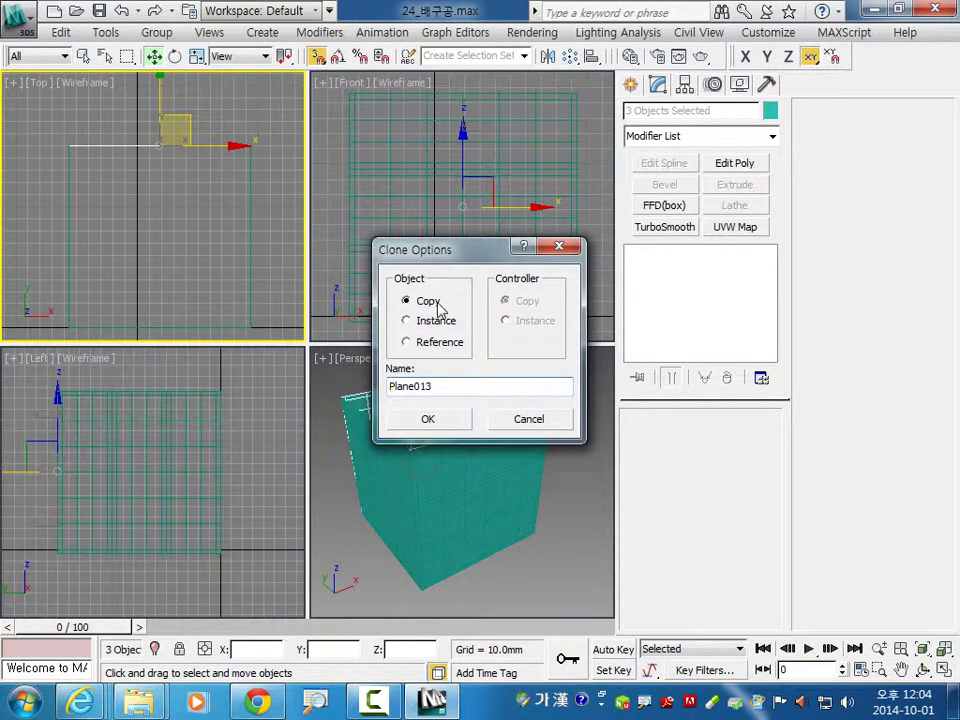
key(Return)
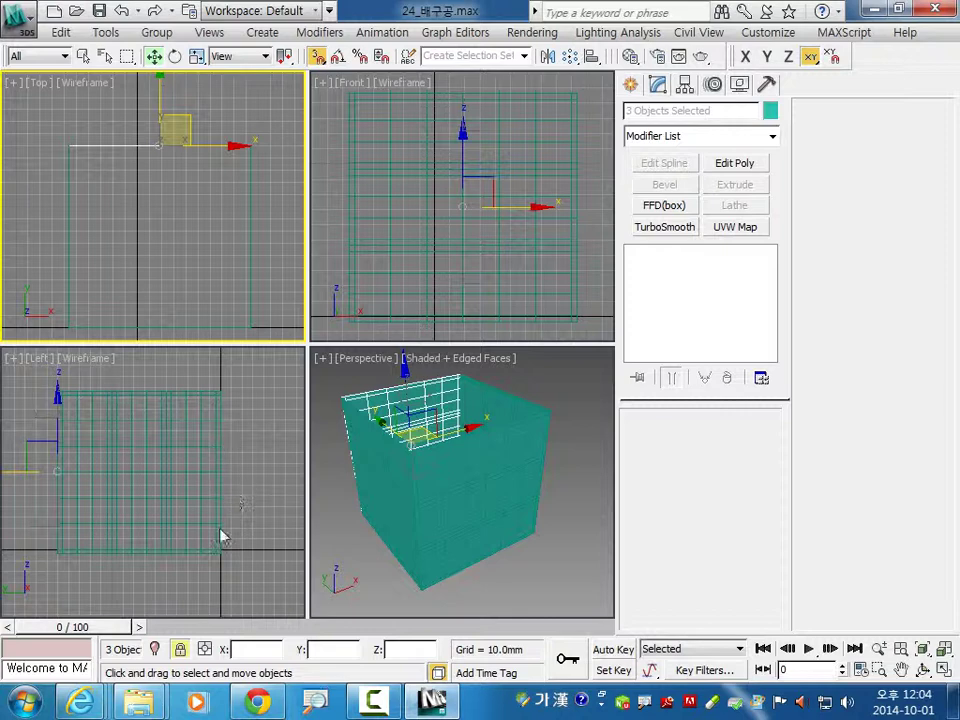
right_click(240, 512)
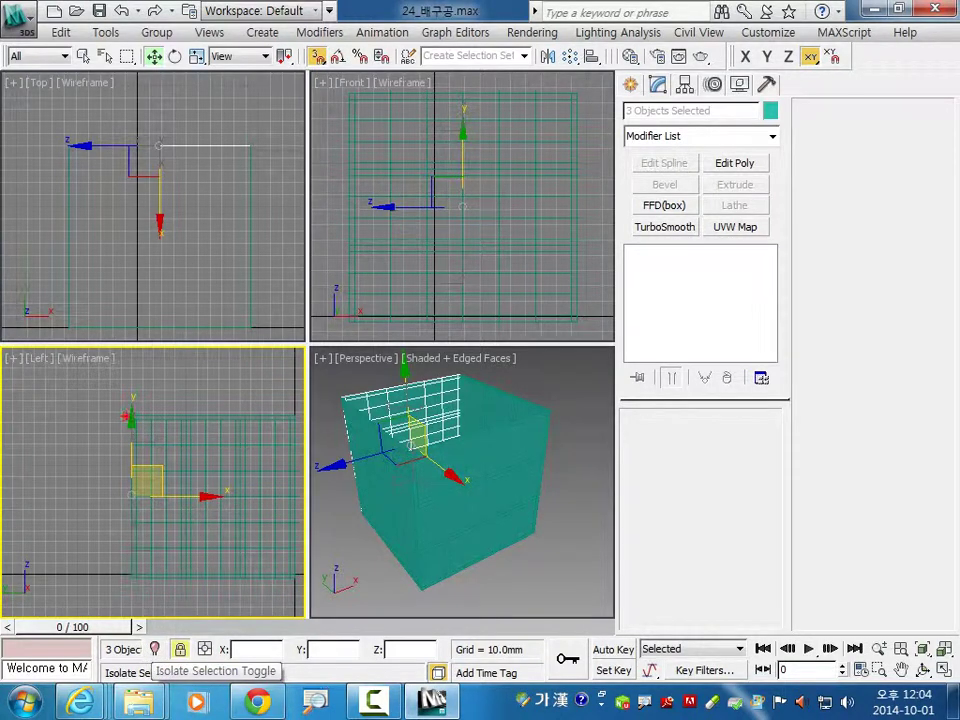
drag(108, 498, 205, 400)
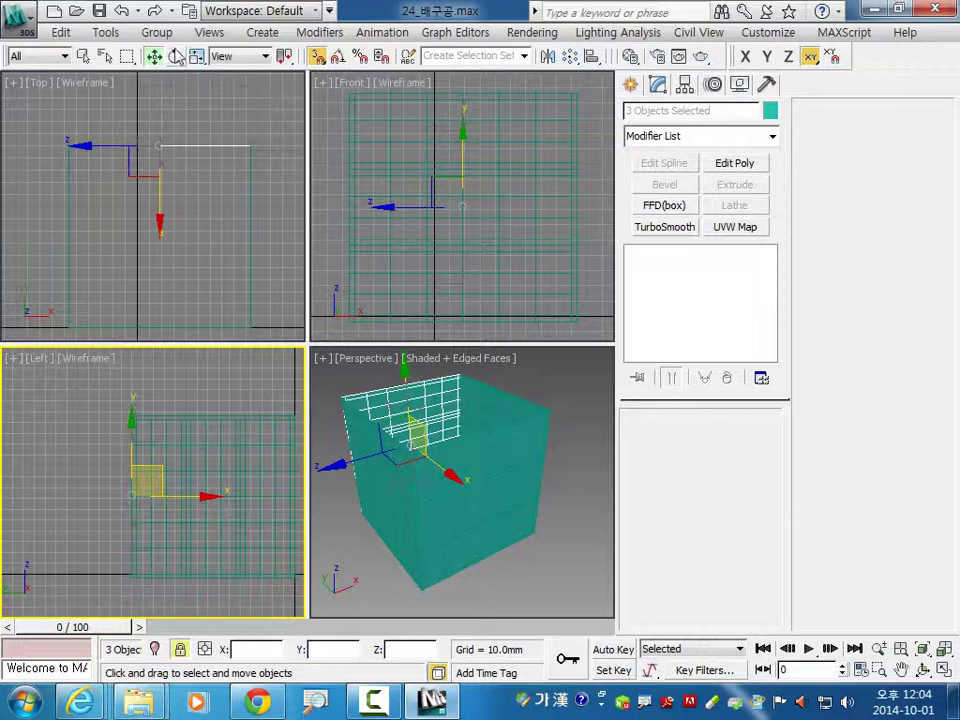
click(176, 57)
Step: Rotate the cloned panels -90 degrees about the Z axis
right_click(176, 57)
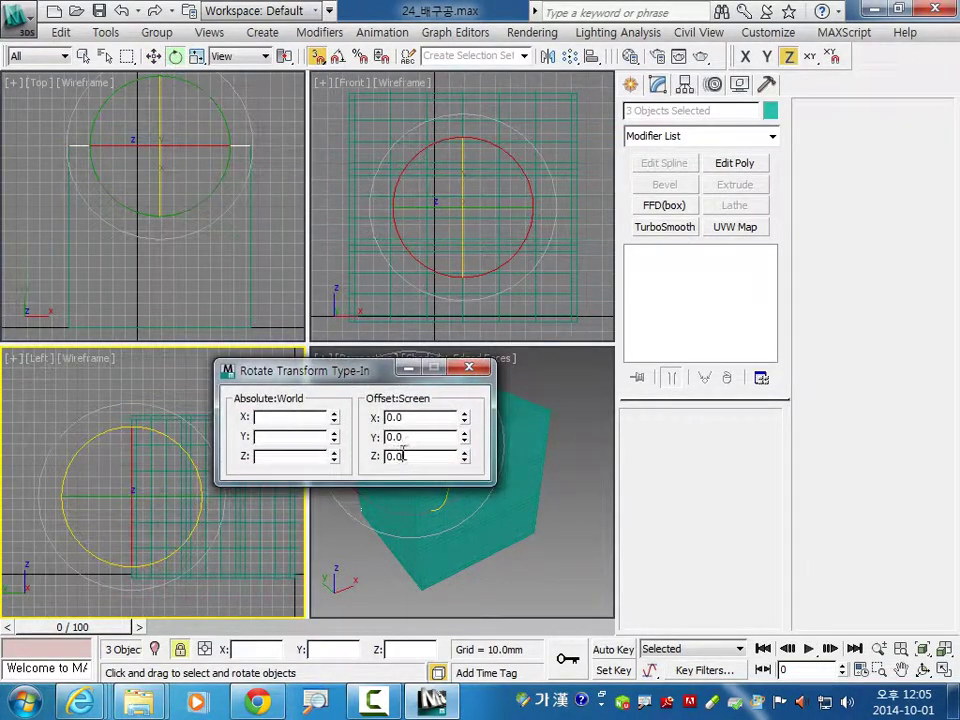
double_click(401, 456)
key(Return)
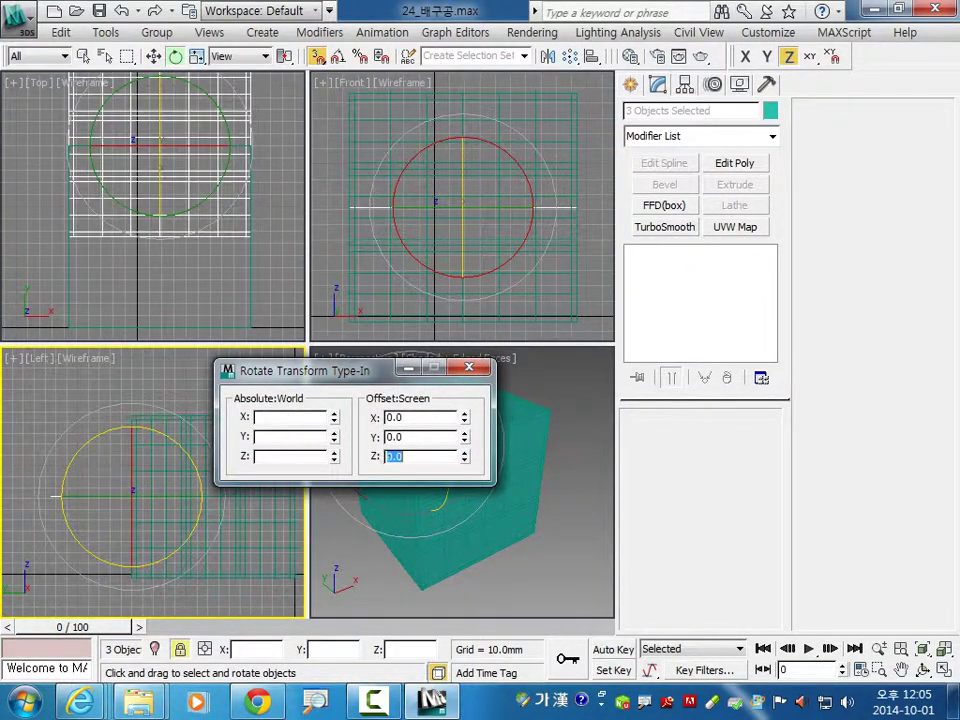
click(469, 368)
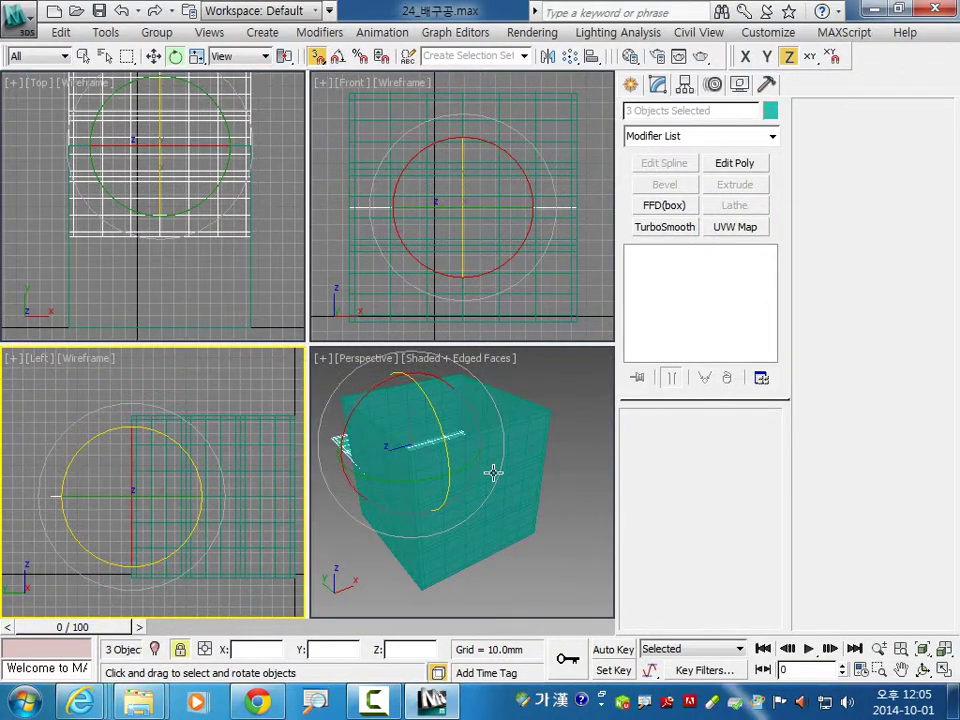
Step: With vertex snap on, move the three panels onto the cube's corner to cover its open top
mouse_move(493, 473)
alt+middle_down()
mouse_move(499, 533)
mouse_move(516, 471)
alt+middle_up()
click(154, 57)
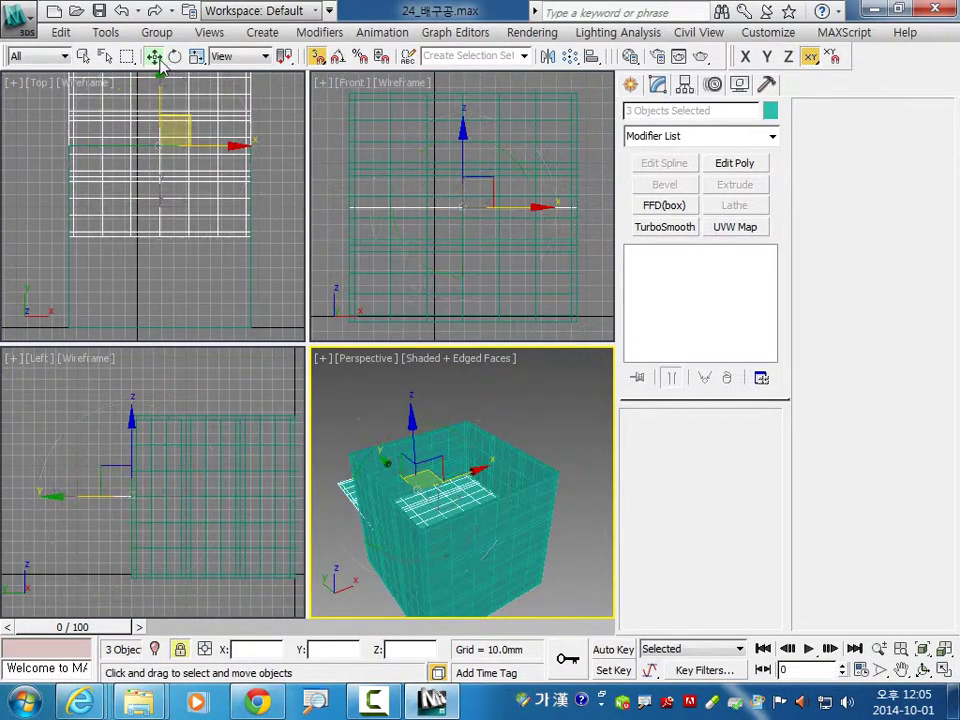
mouse_move(393, 530)
alt+middle_down()
mouse_move(497, 546)
mouse_move(510, 568)
mouse_move(549, 577)
alt+middle_up()
key(s)
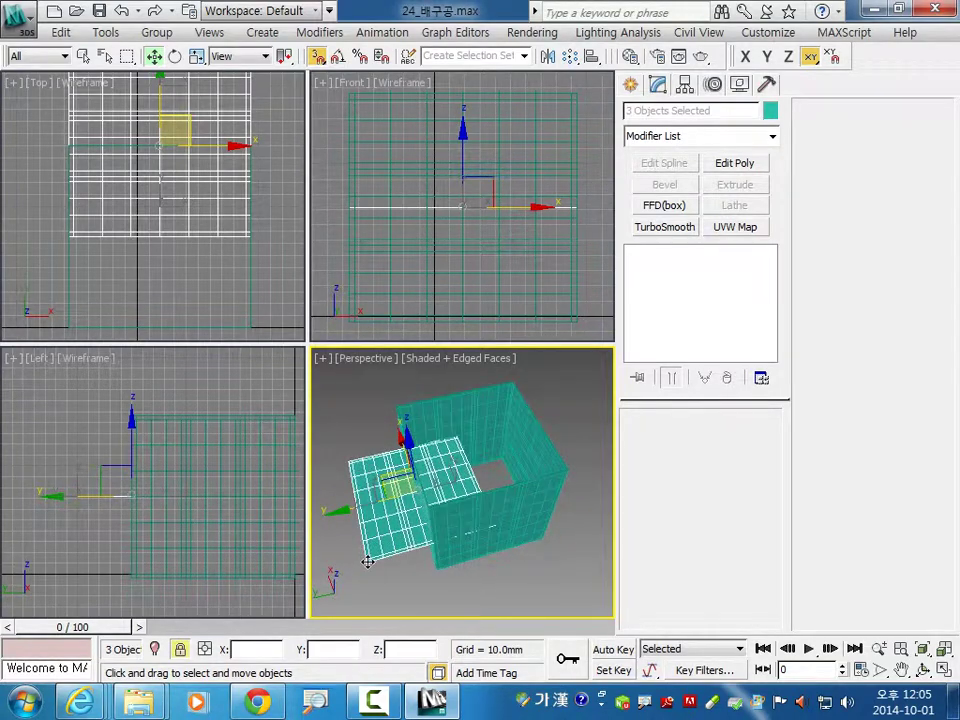
mouse_move(365, 561)
mouse_down()
mouse_move(370, 540)
mouse_move(364, 568)
mouse_up()
scroll(392, 553, up, 1)
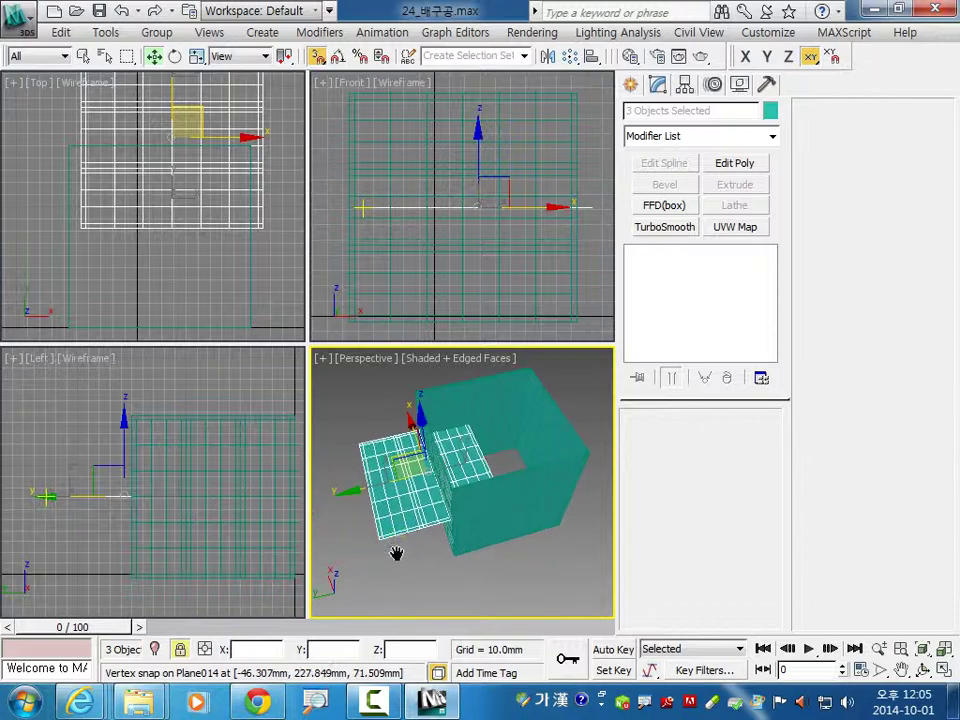
scroll(395, 565, up, 3)
scroll(395, 565, down, 2)
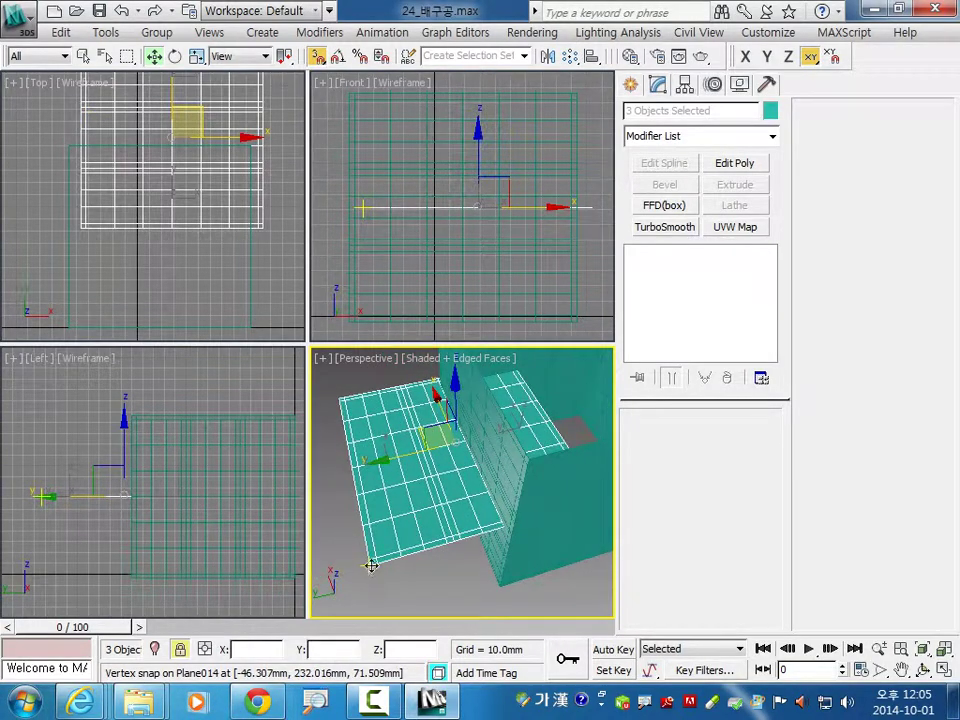
drag(370, 565, 524, 459)
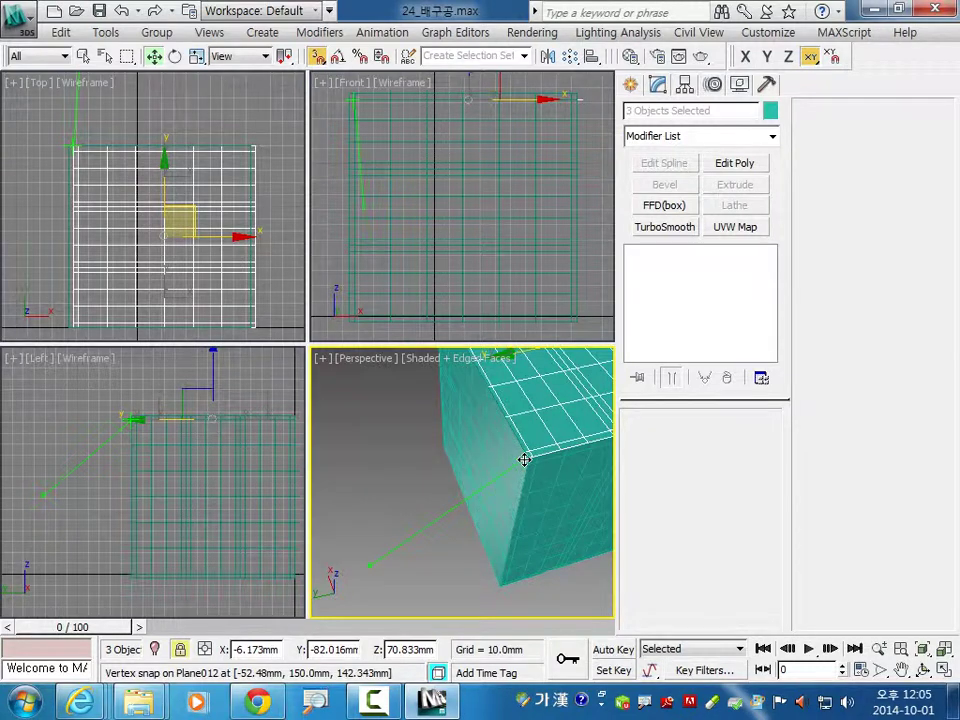
alt+middle_drag(574, 536, 531, 569)
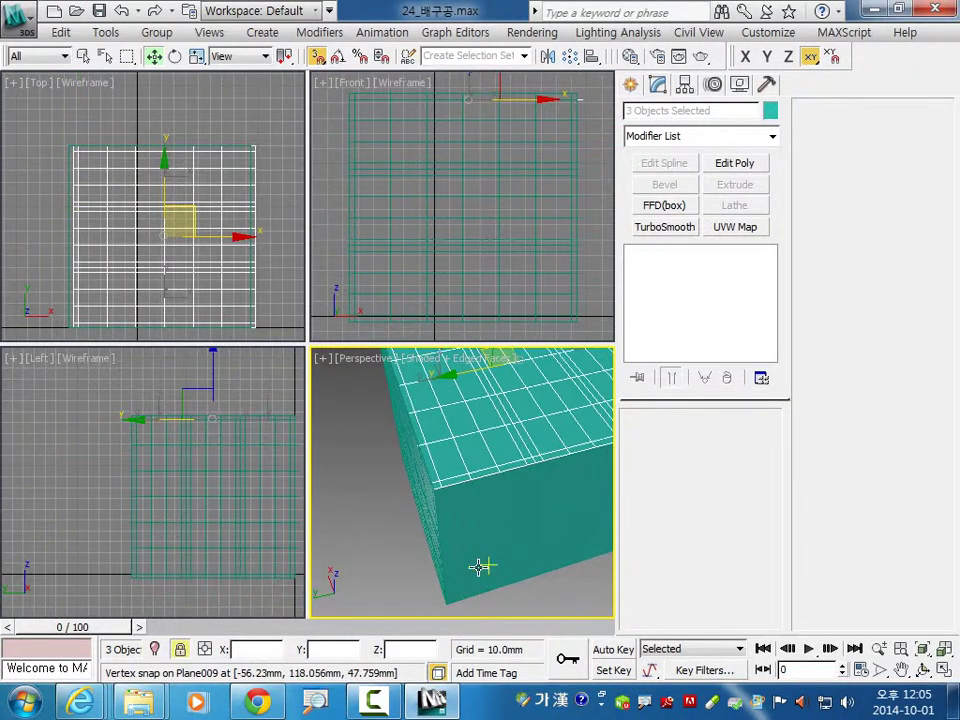
drag(236, 519, 197, 482)
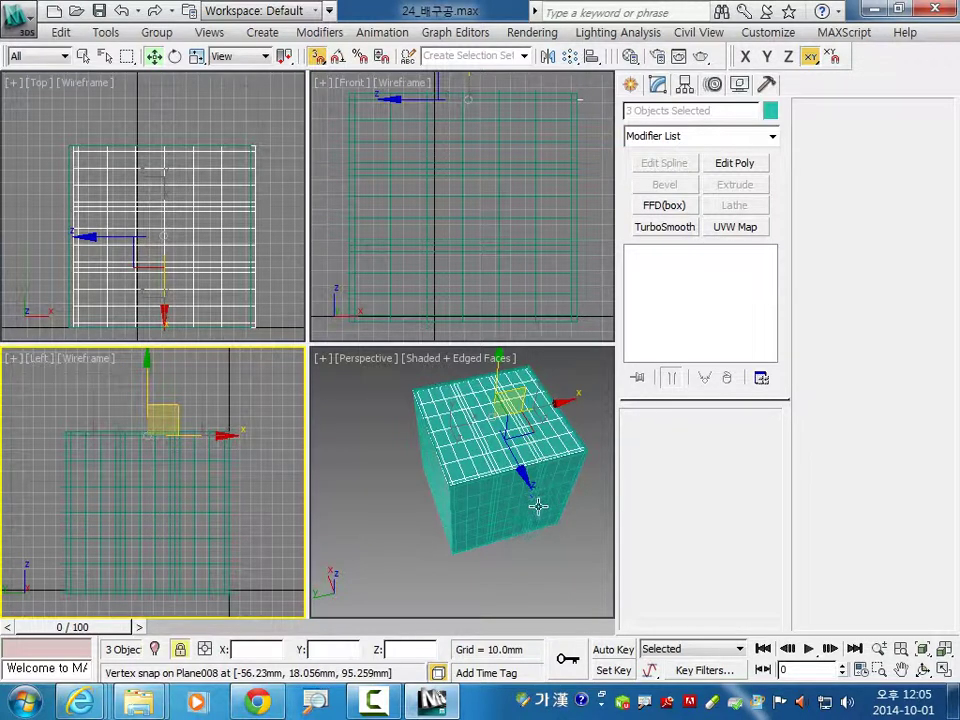
drag(225, 229, 208, 201)
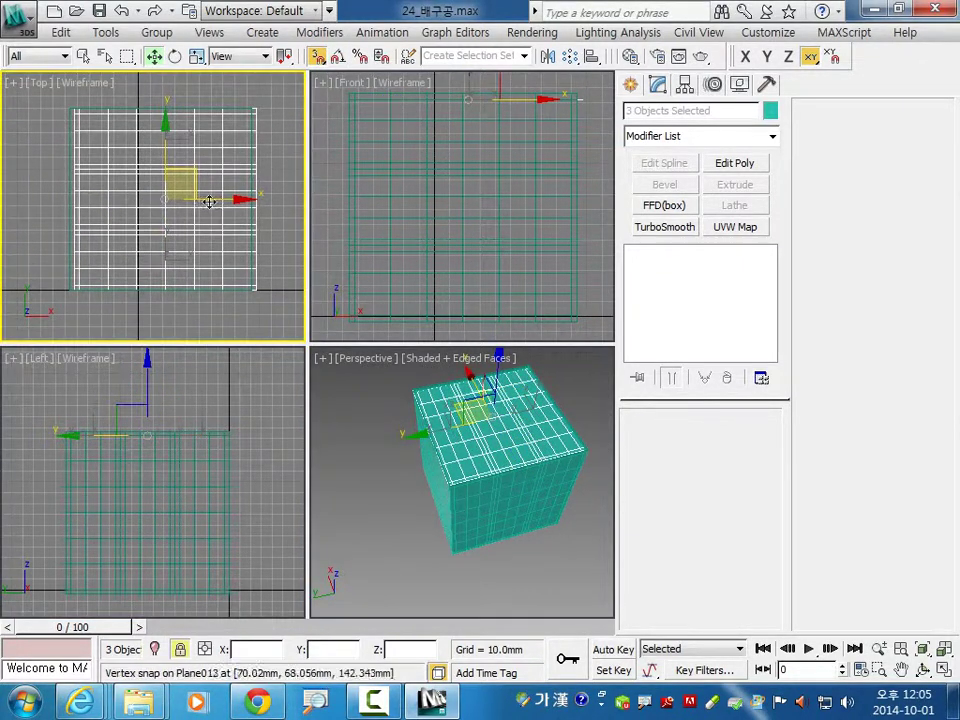
Step: Rotate the top panels 90 degrees about the Z axis
right_click(175, 56)
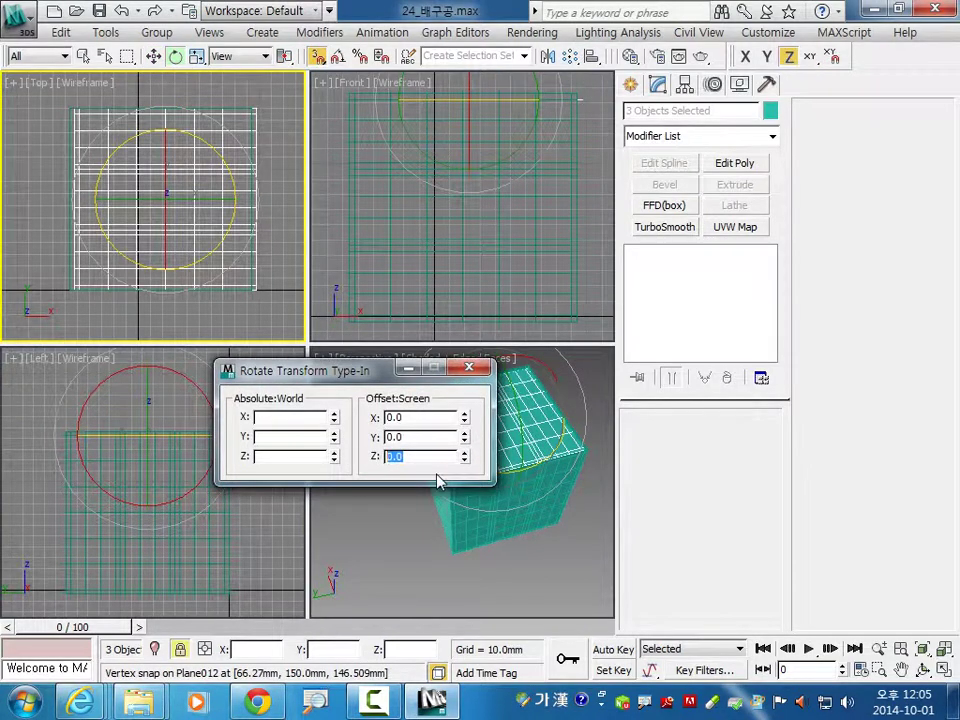
text(90)
key(Return)
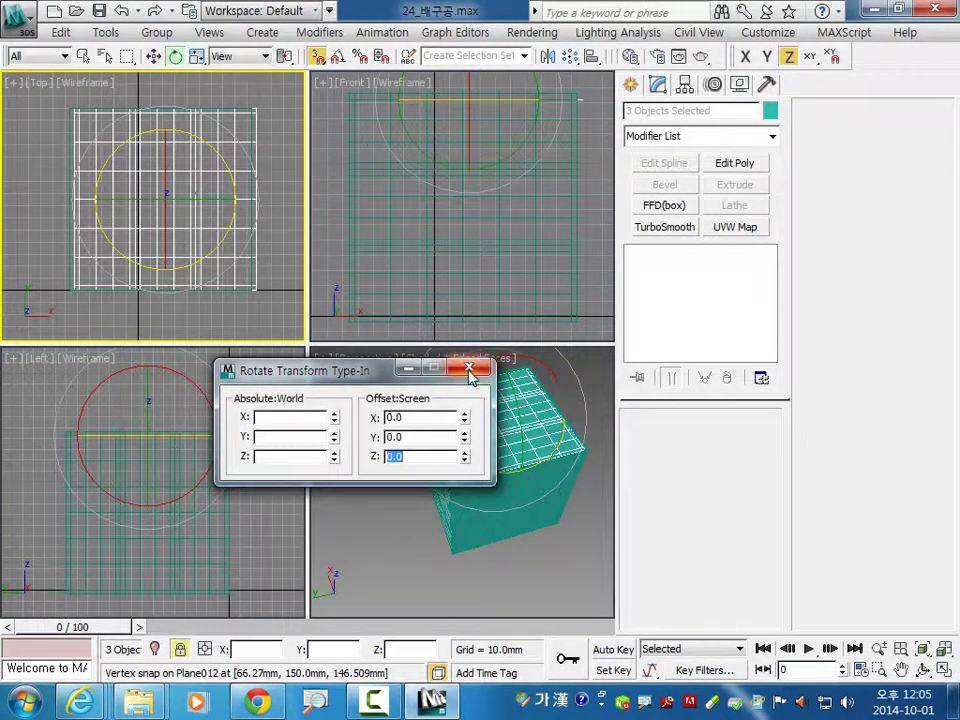
click(469, 370)
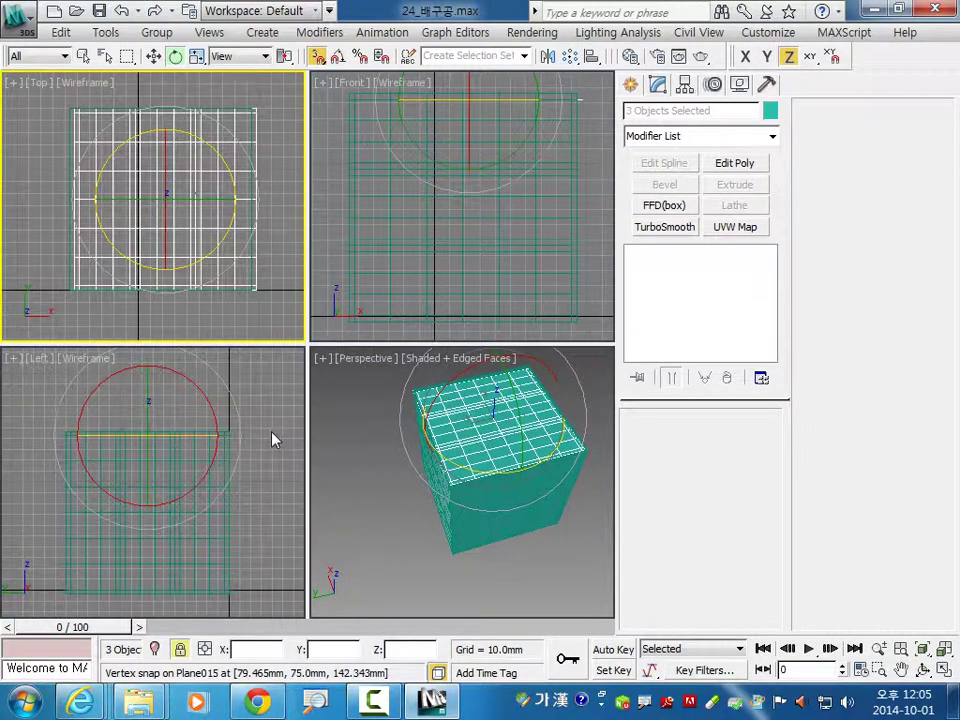
Step: Mirror a copy of the lid across Y at -150 mm to close the bottom, then select all 18 panels
right_click(273, 440)
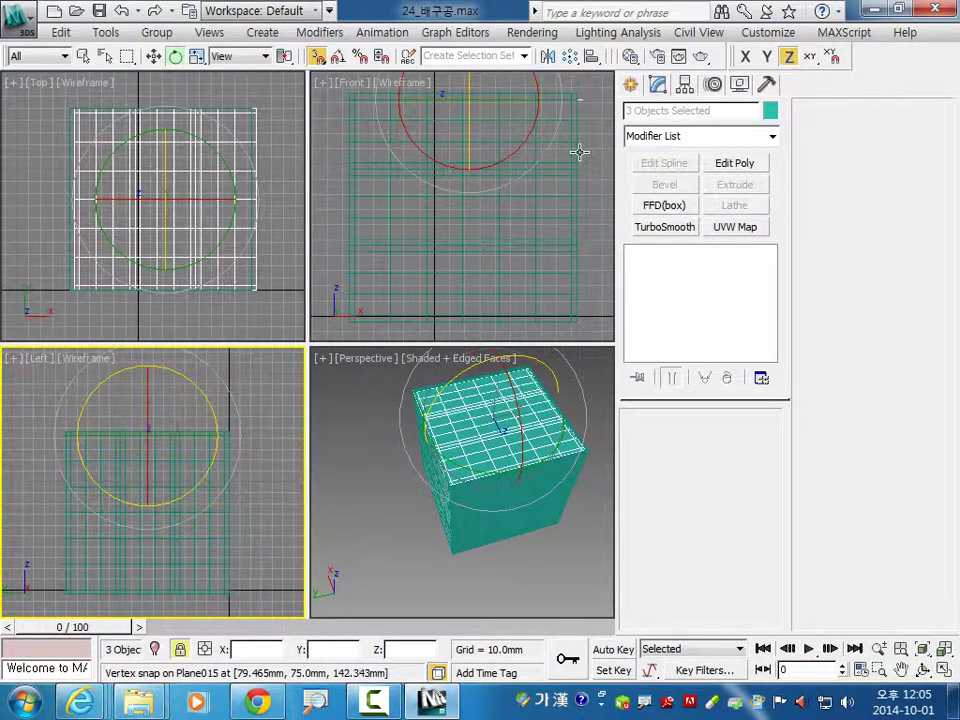
click(548, 56)
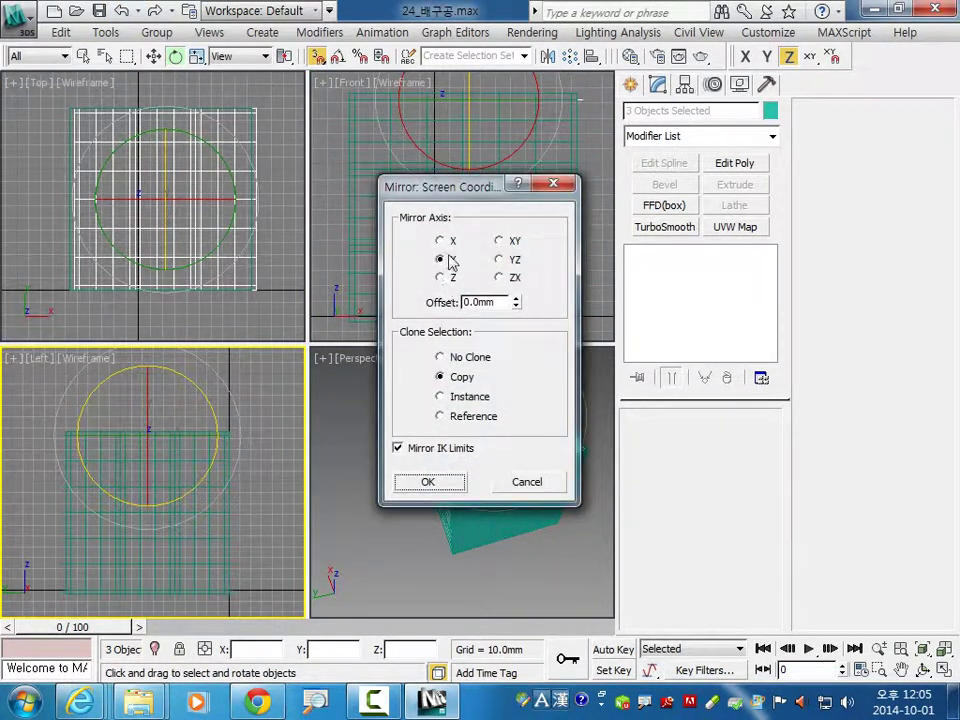
double_click(479, 302)
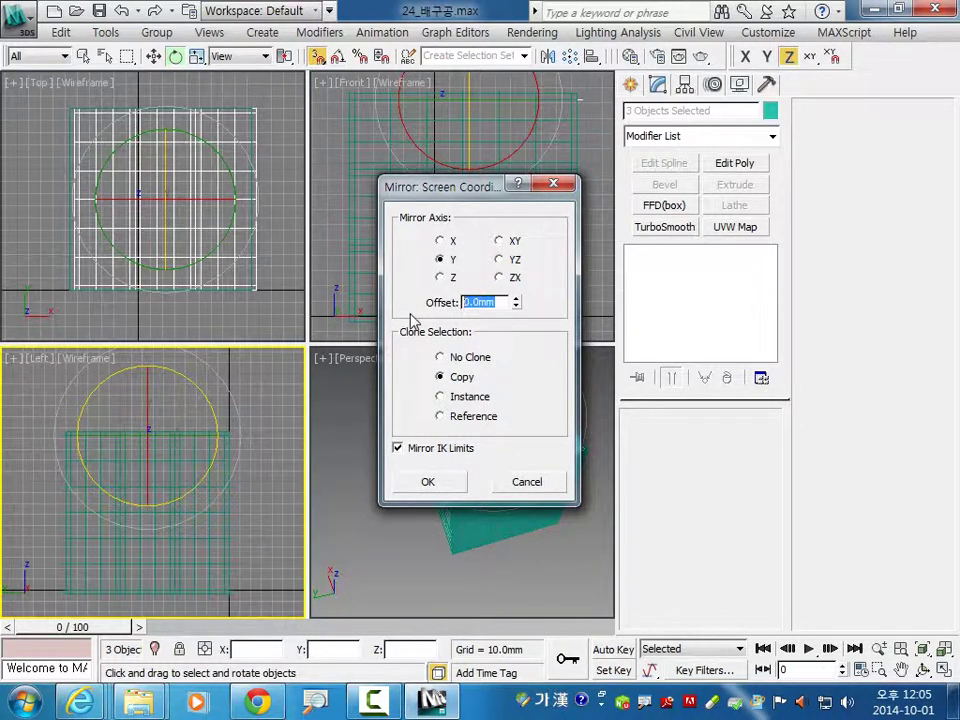
text(-150)
key(Return)
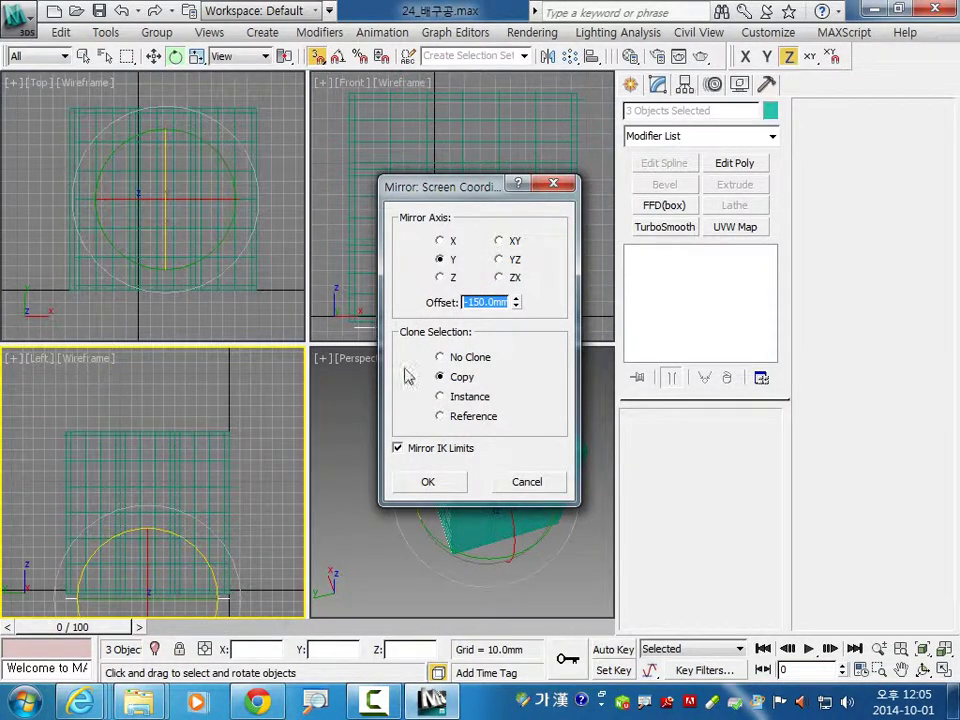
click(428, 482)
click(536, 563)
mouse_move(536, 563)
alt+middle_down()
mouse_move(509, 521)
mouse_move(546, 568)
alt+middle_up()
key(ctrl+a)
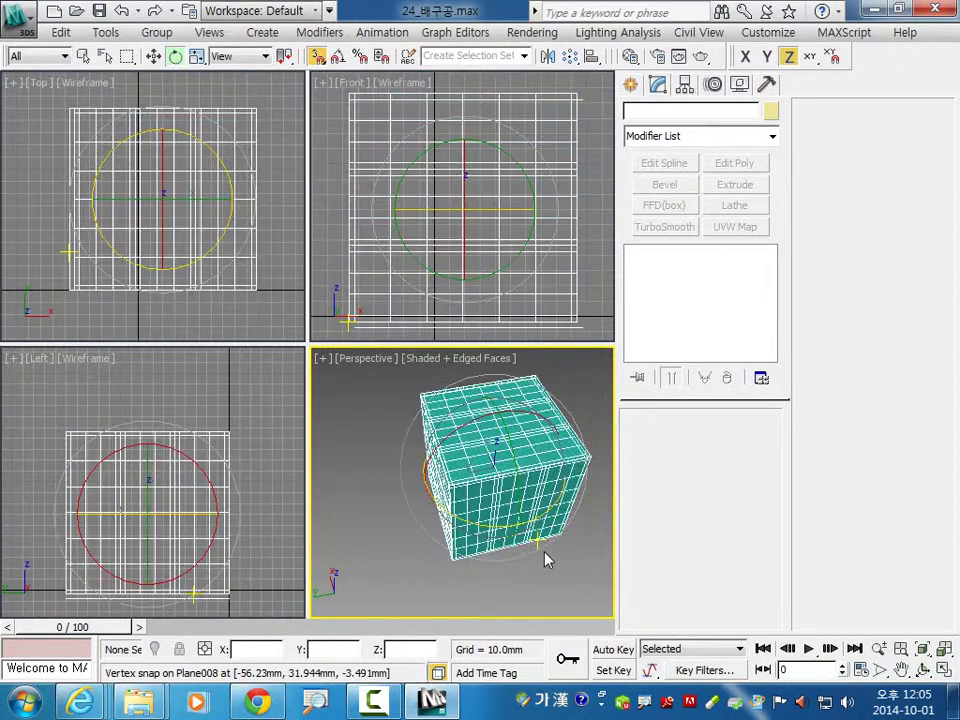
Step: Add a Spherify modifier at 100 percent to all 18 panels, rounding the cube into a ball
click(710, 138)
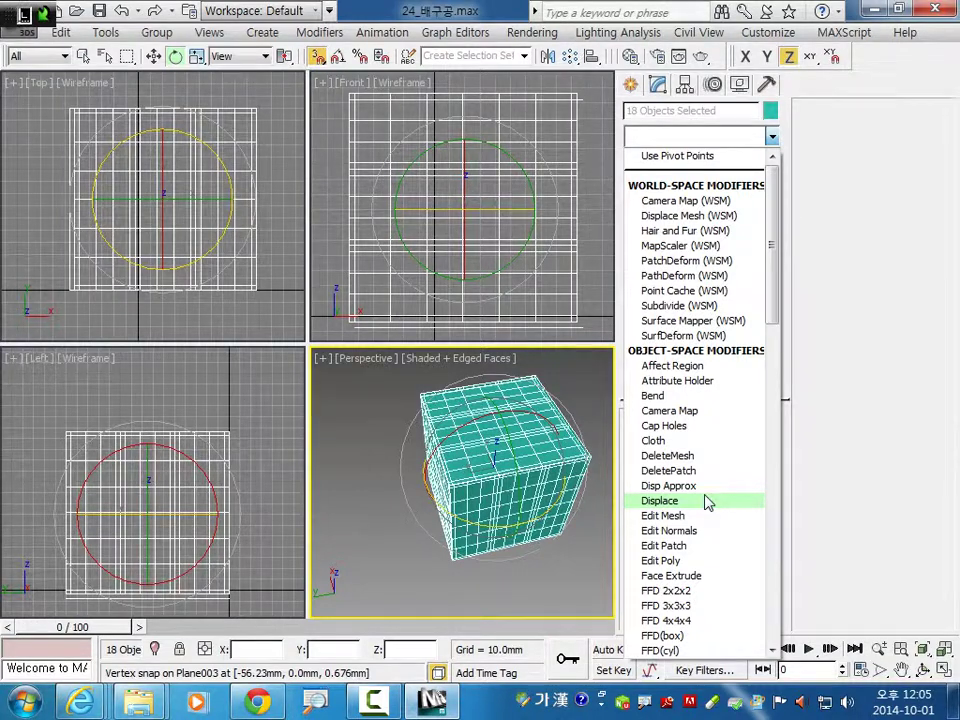
key(s)
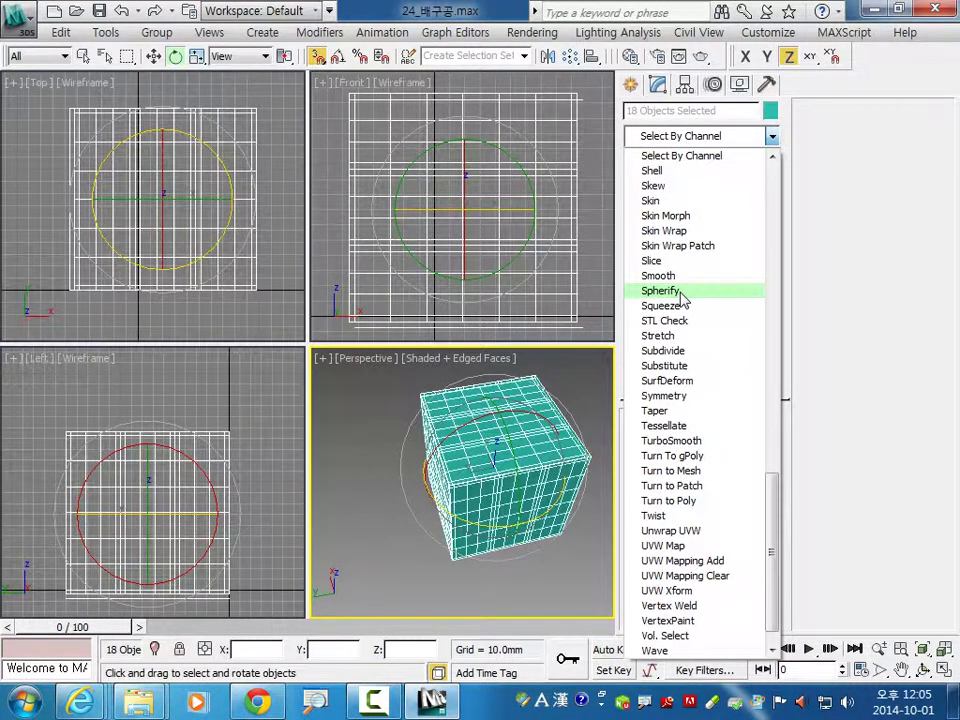
click(680, 291)
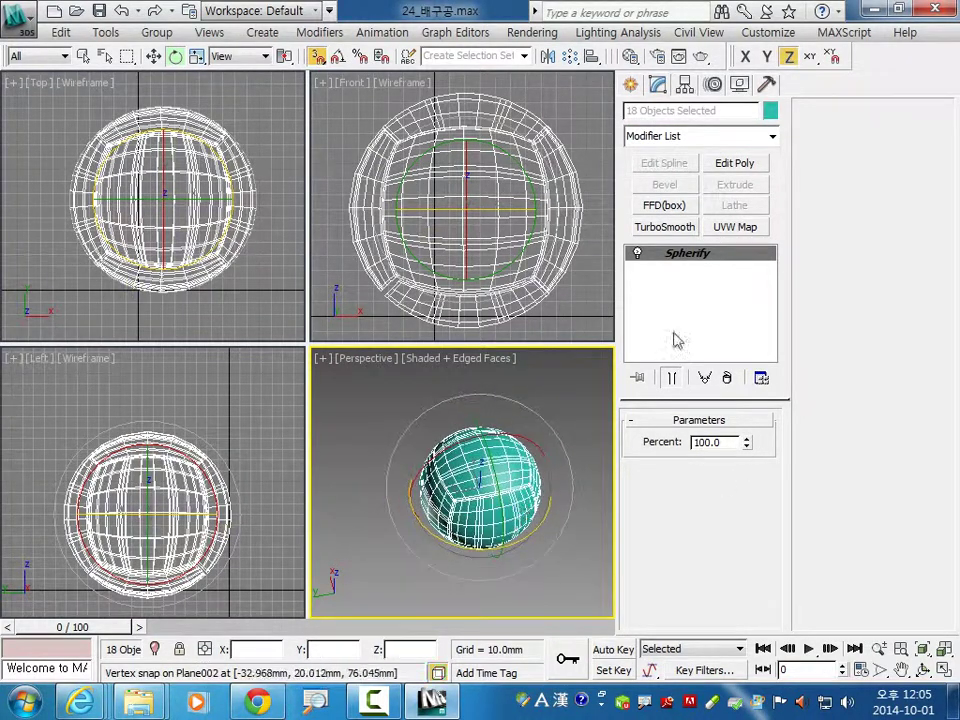
click(700, 136)
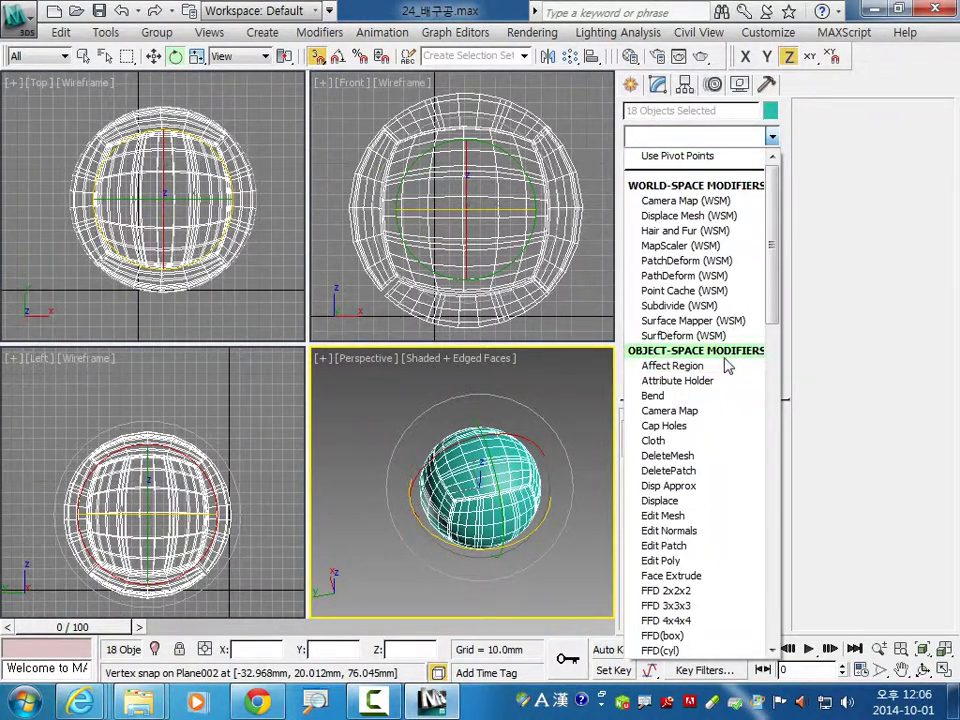
Step: Add a Face Extrude modifier with Amount 2.0 to the ball
scroll(700, 365, down, 9)
click(671, 157)
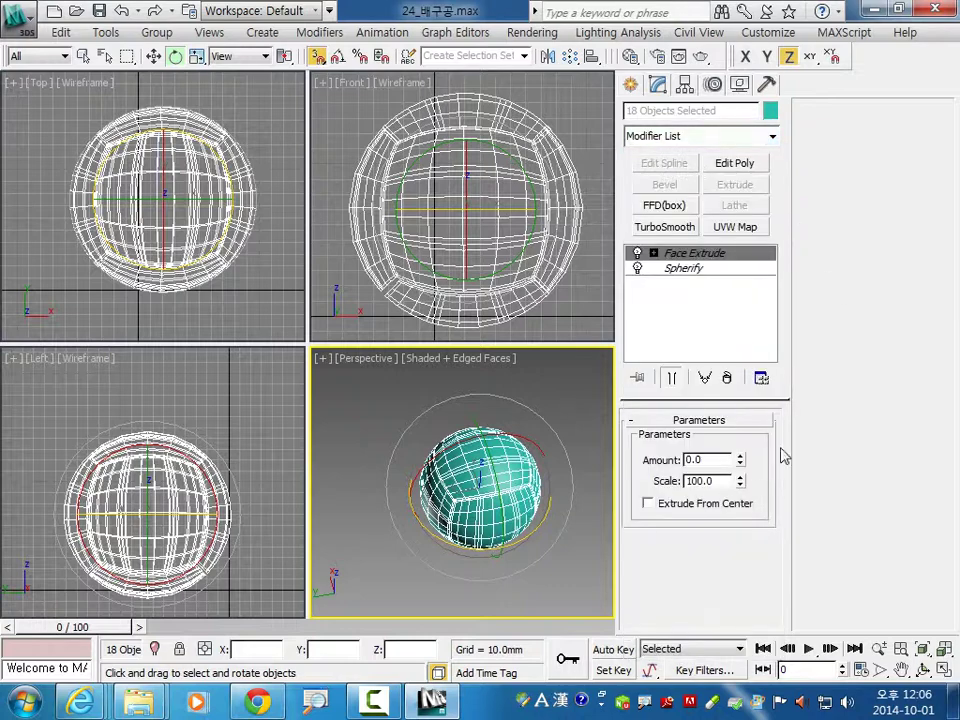
text(2)
key(Return)
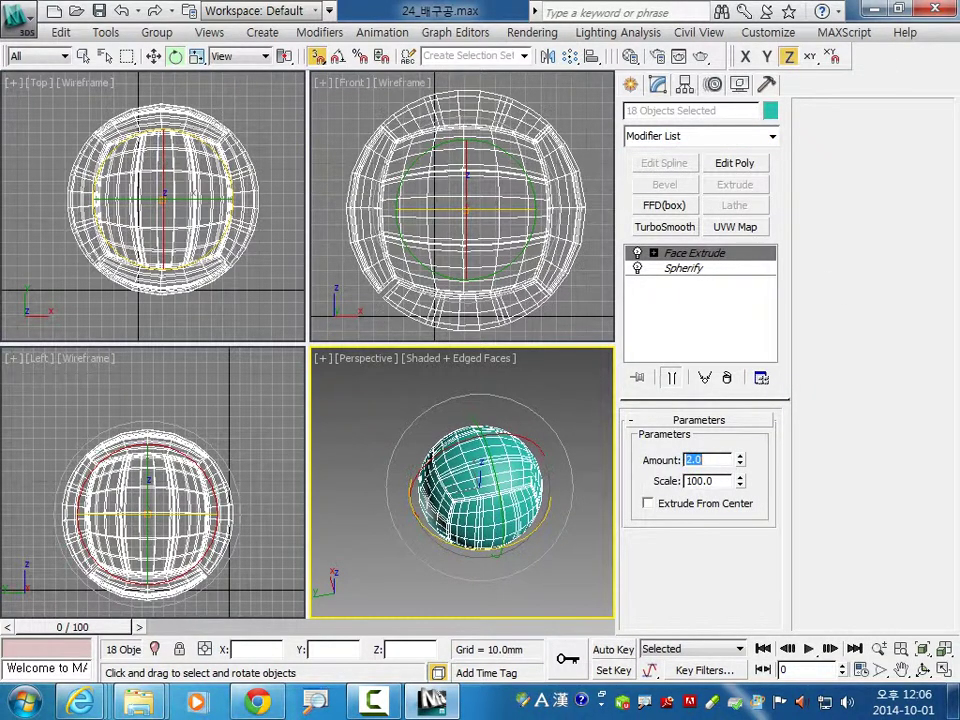
Step: Add TurboSmooth and view the smoothed ball shaded in the Perspective viewport
click(667, 226)
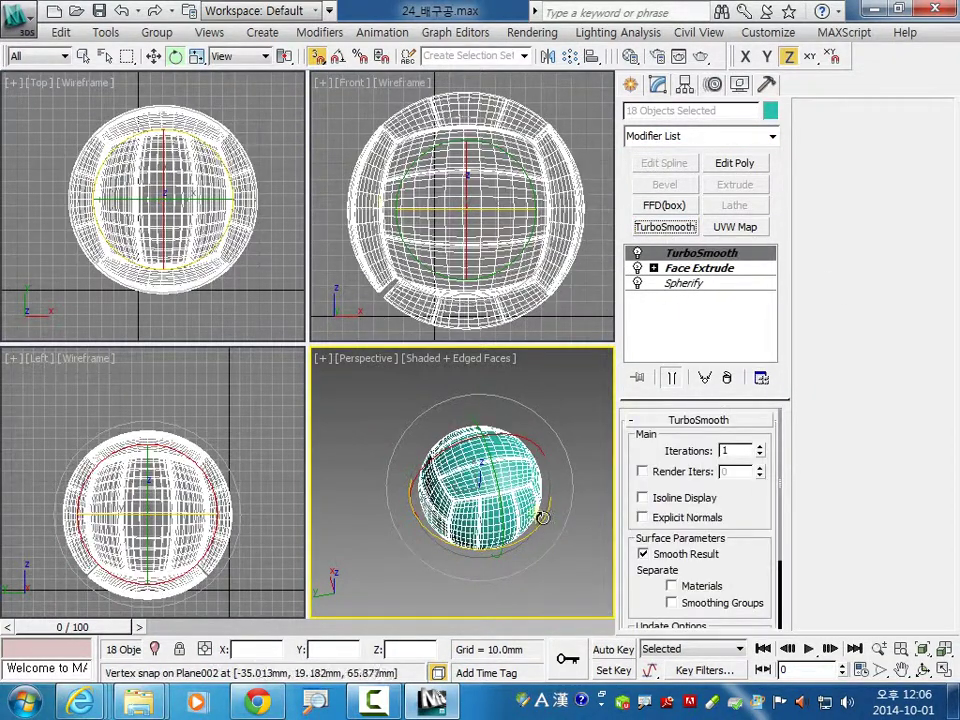
key(F4)
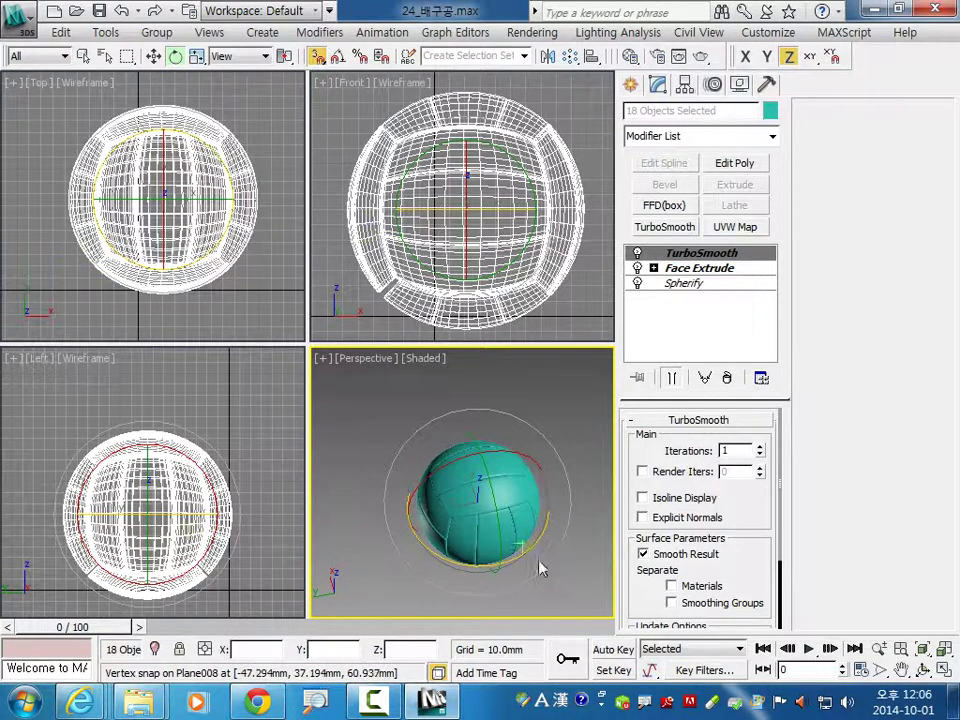
alt+middle_drag(542, 568, 413, 378)
key(w)
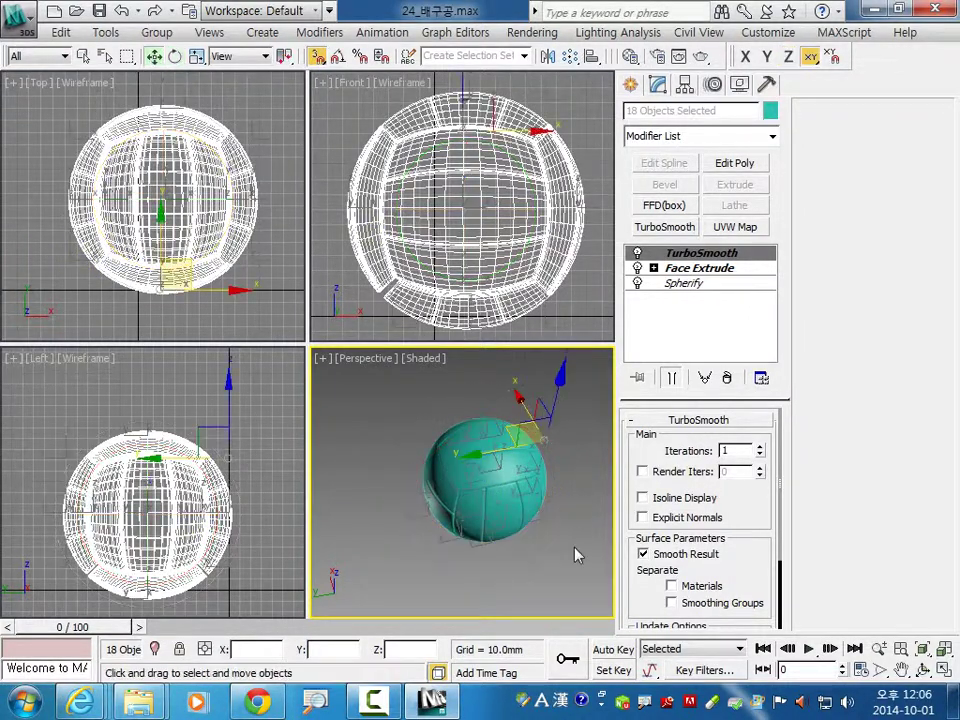